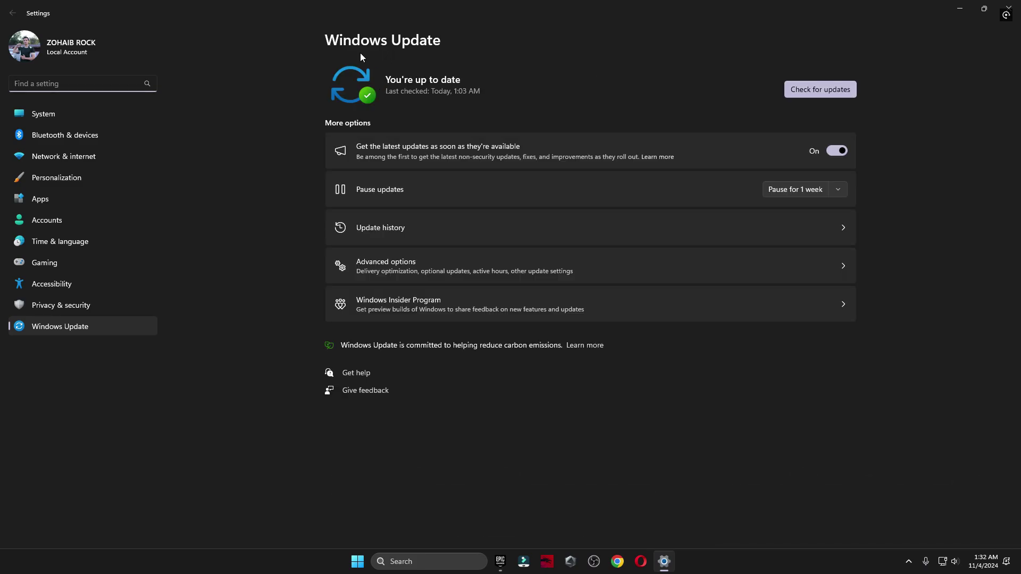
Check for new Windows updates, and close the Settings window.
click(832, 97)
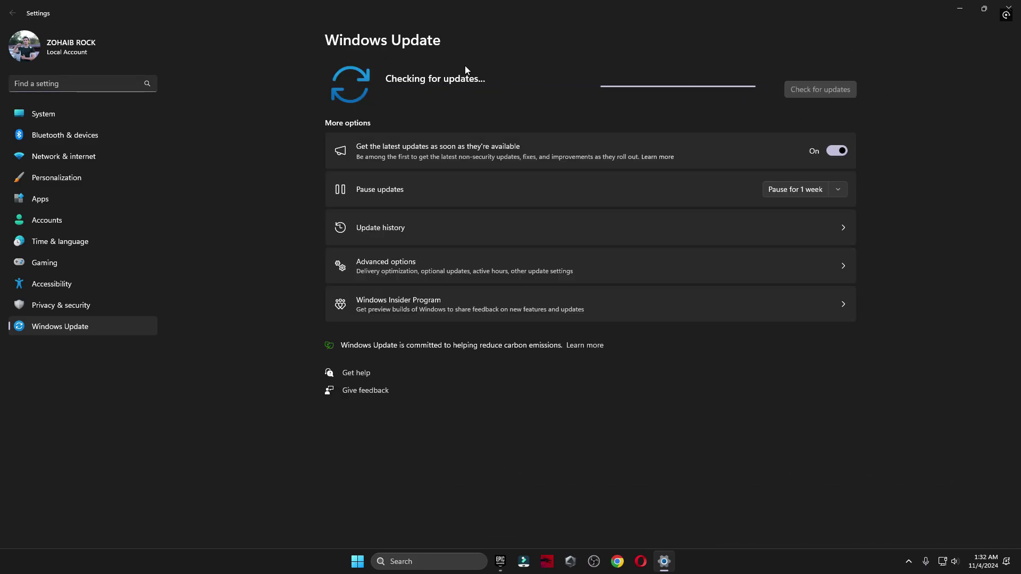
click(1008, 7)
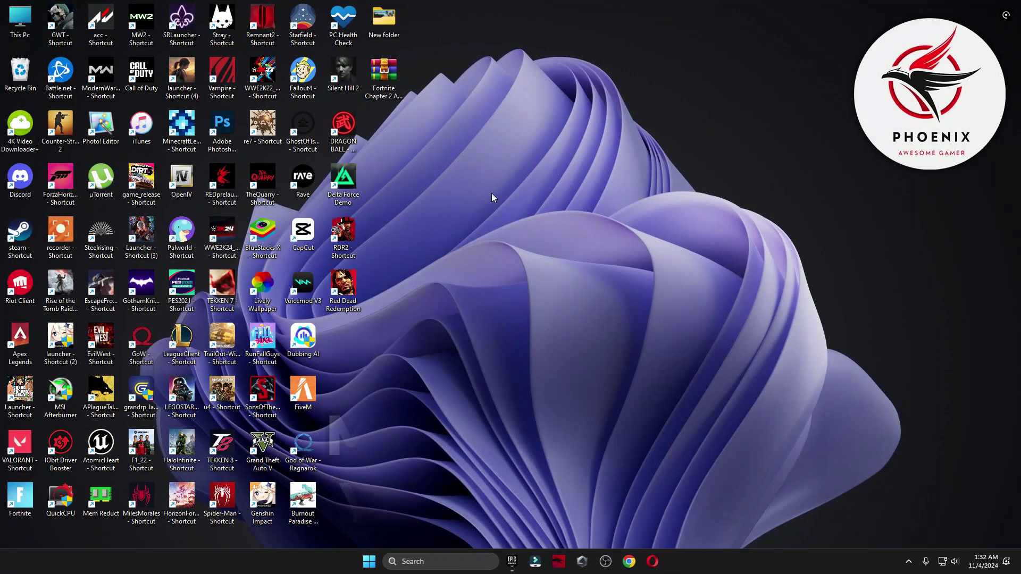
Open Computer Management for this PC and expand the display adapters in Device Manager.
right_click(16, 15)
click(55, 150)
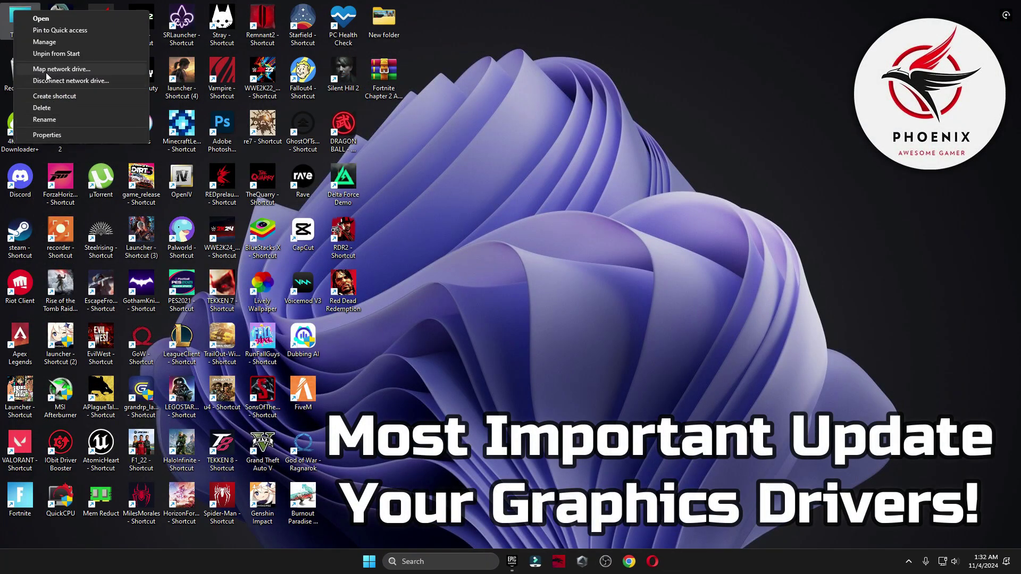
click(44, 40)
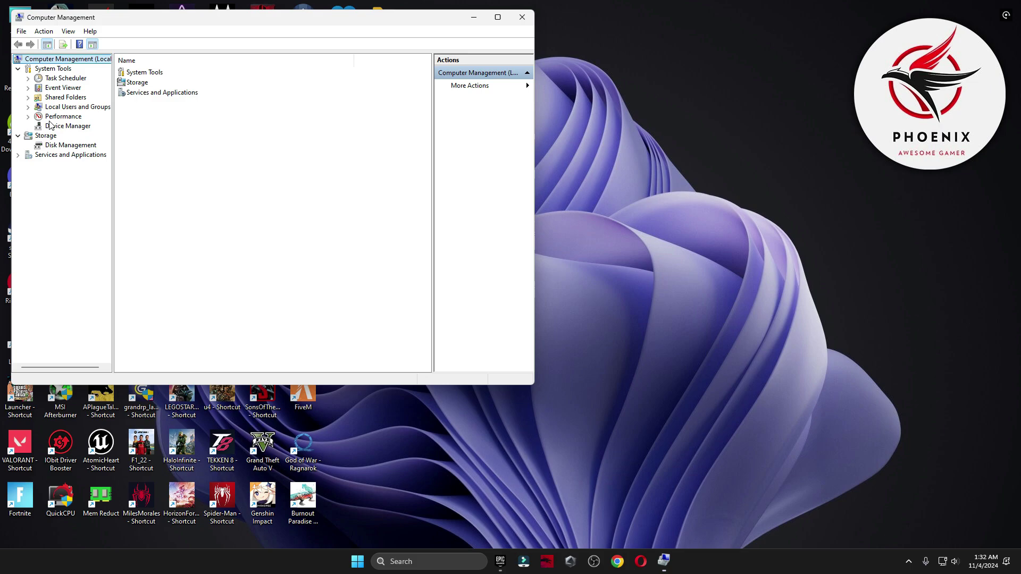
click(91, 126)
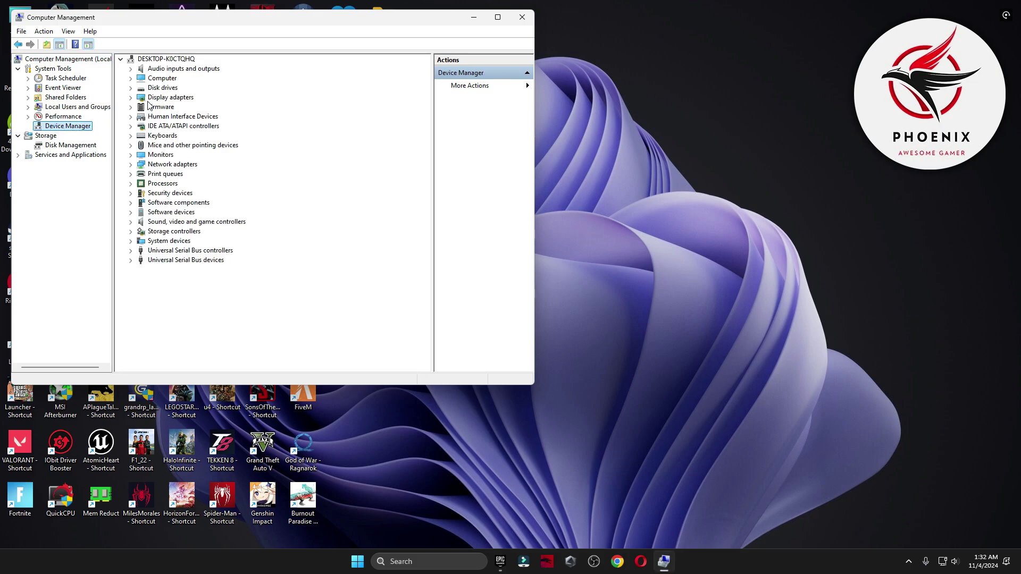
click(154, 99)
click(130, 98)
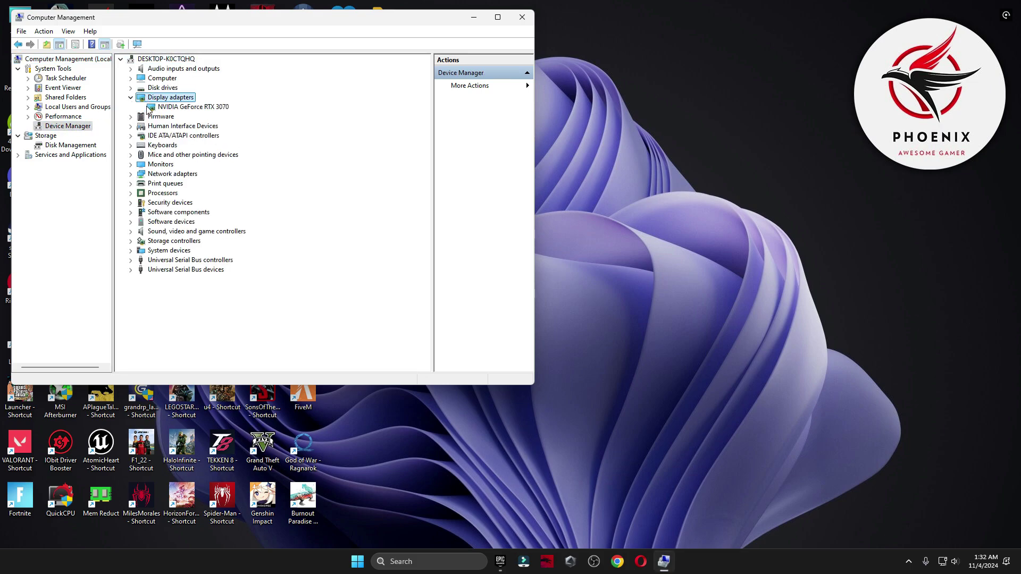
Run an automatic driver update search for the NVIDIA GeForce RTX 3070, and close Computer Management.
right_click(176, 100)
right_click(161, 108)
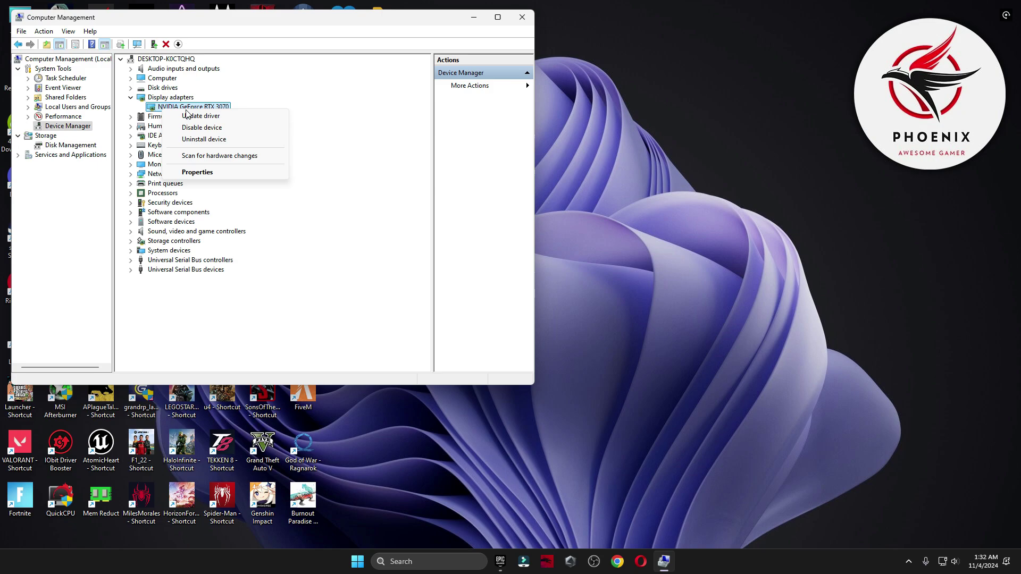
click(190, 115)
click(245, 176)
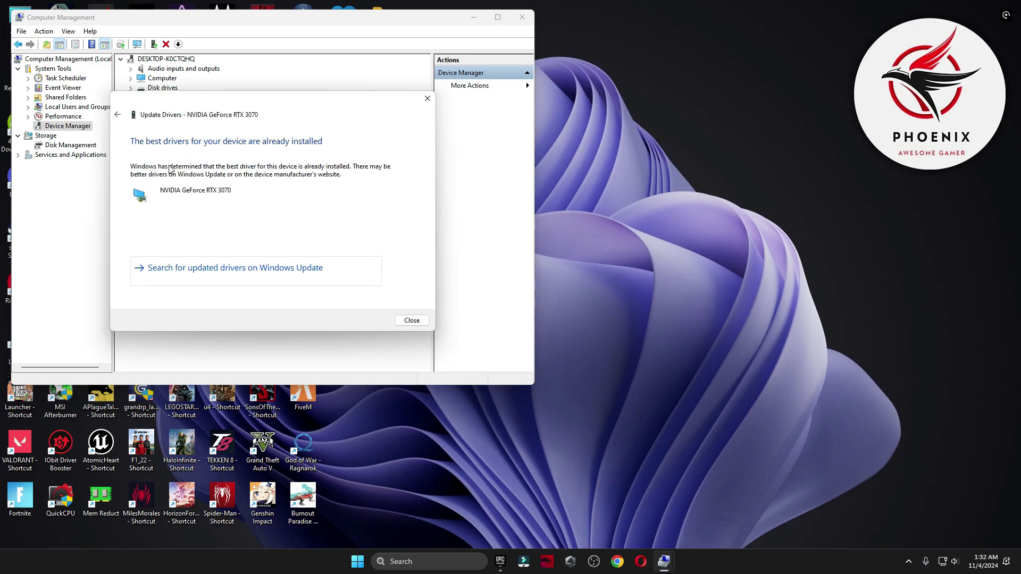
click(428, 98)
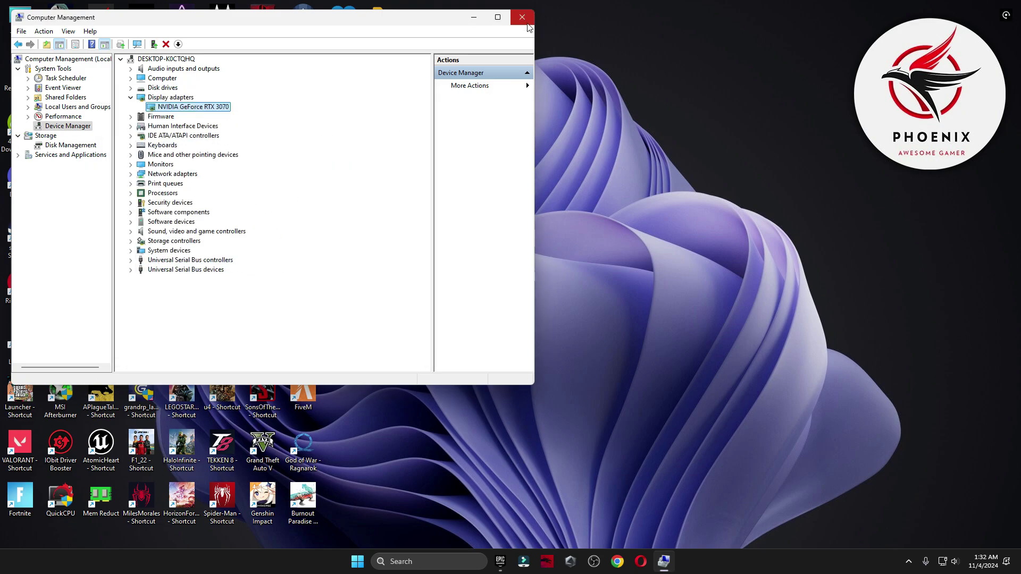
click(522, 17)
In File Explorer, open the Games\Fortnite\FortniteGame\Binaries\Win64 folder on drive I:.
double_click(28, 34)
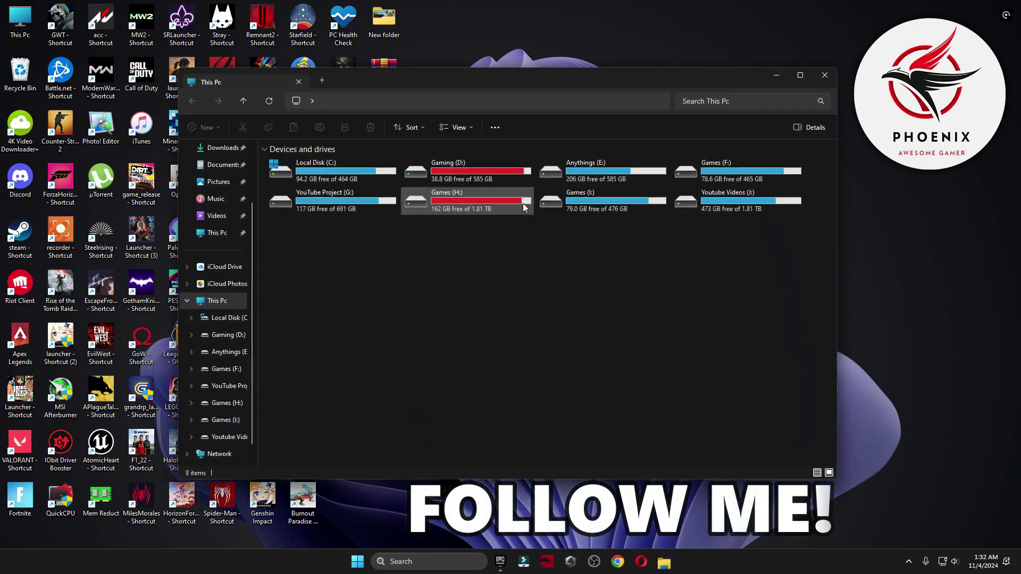
double_click(522, 203)
double_click(301, 165)
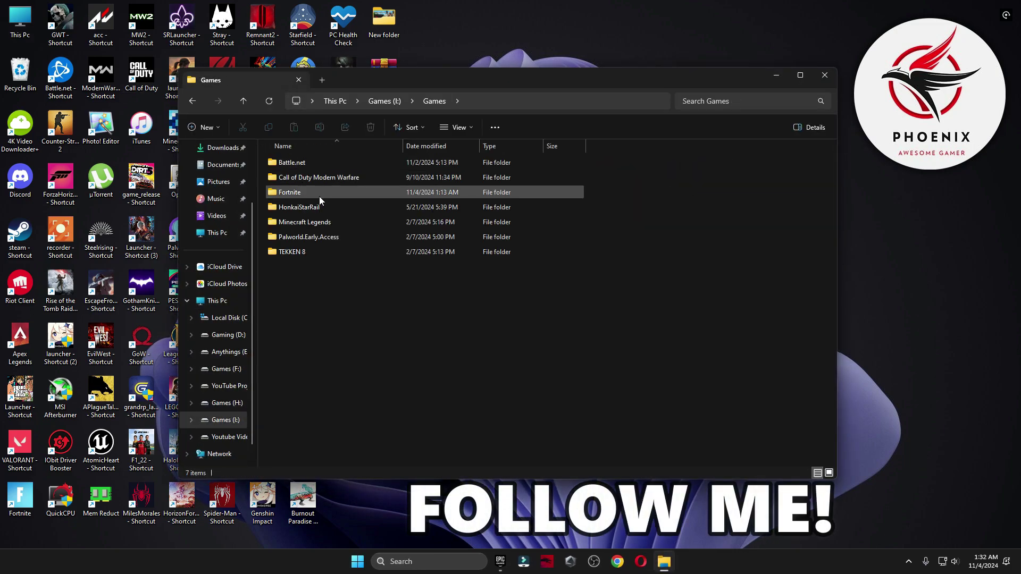
double_click(318, 191)
double_click(325, 208)
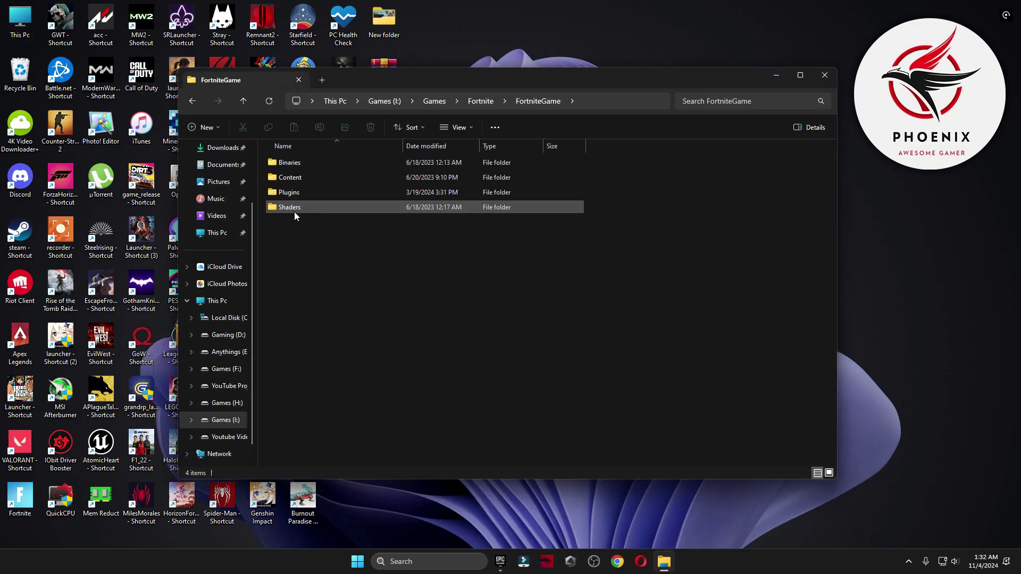
double_click(318, 164)
double_click(314, 178)
Open the compatibility properties of the FortniteClient-Win64-Shipping application in the Win64 folder.
scroll(410, 247, down, 8)
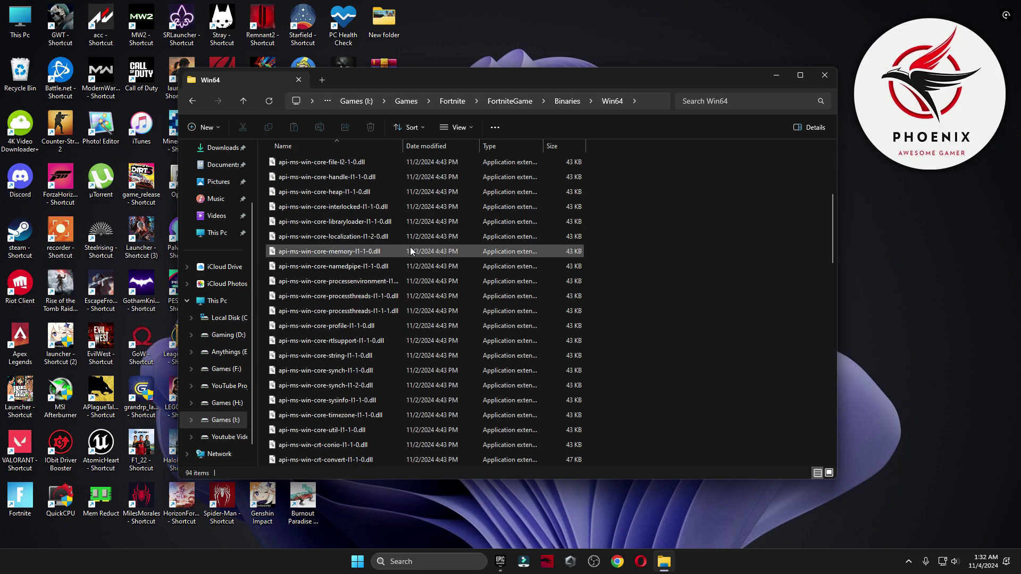
scroll(410, 247, down, 7)
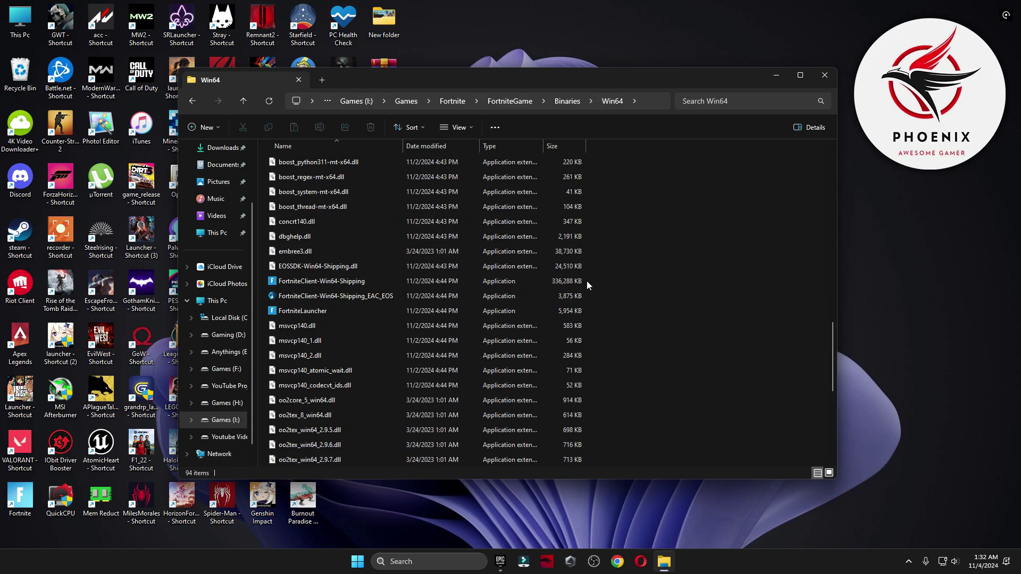
drag(588, 282, 569, 314)
right_click(343, 282)
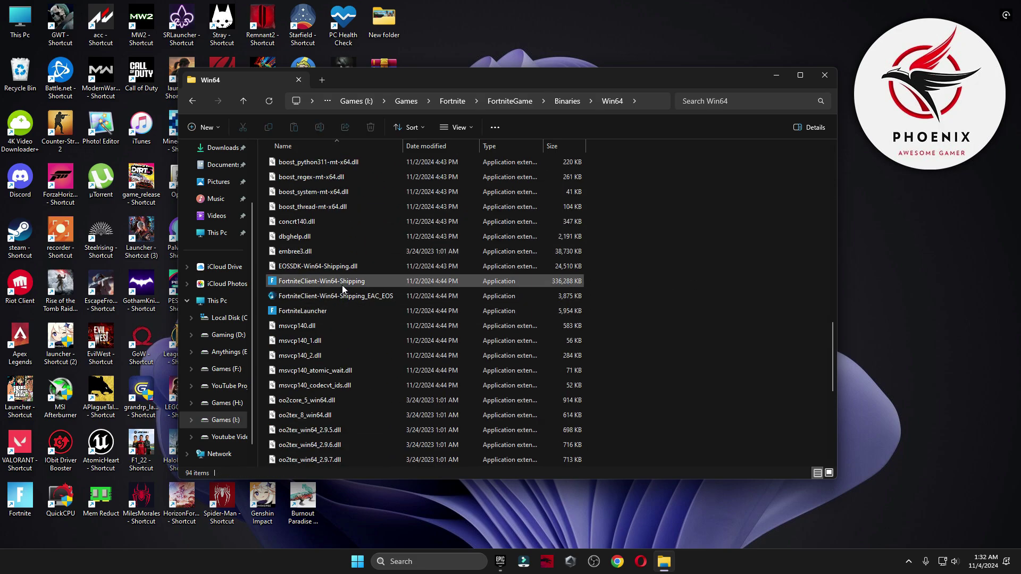
key(shift+F10)
click(390, 273)
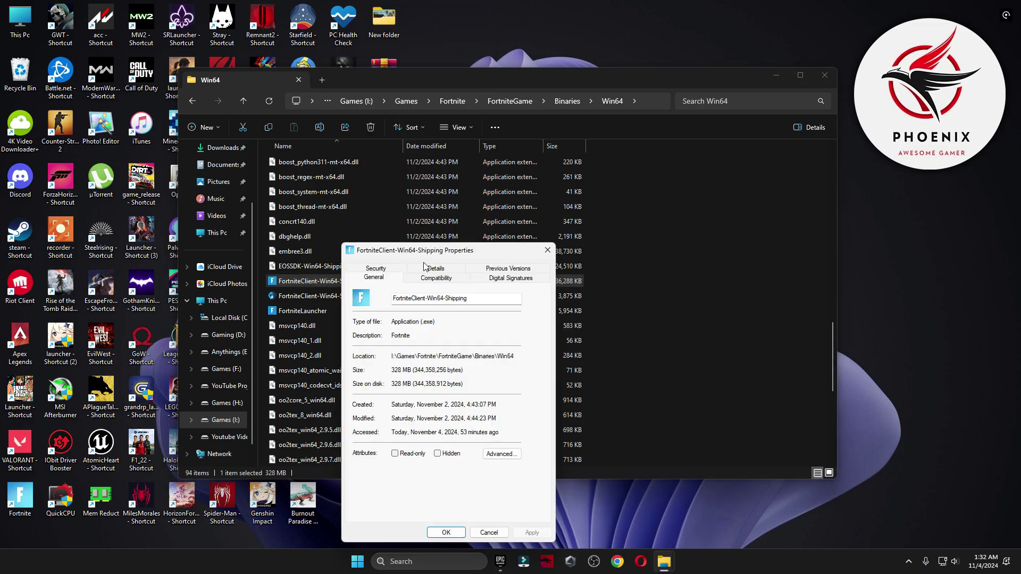
click(442, 270)
drag(456, 244, 459, 57)
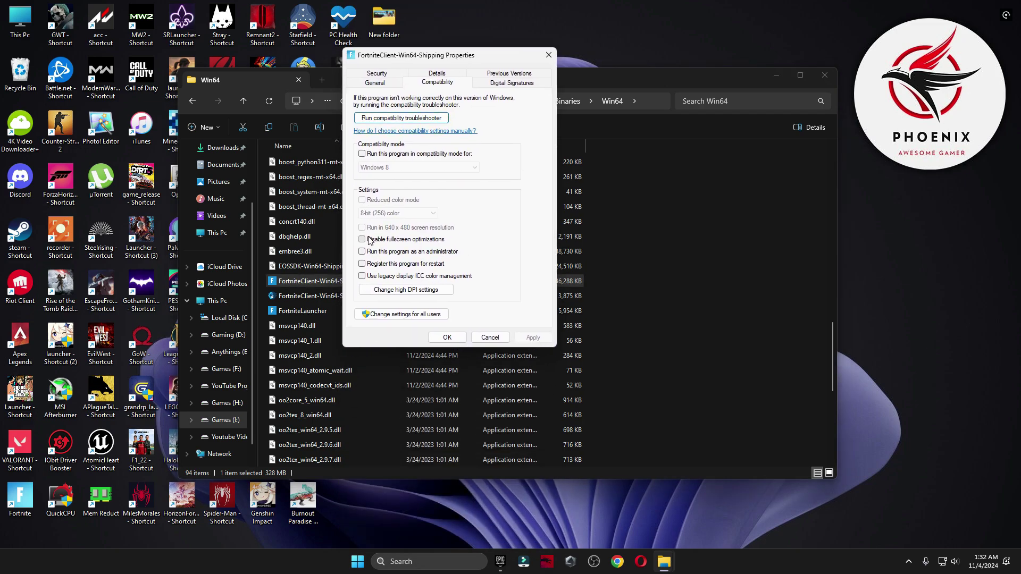
Clear all compatibility checkboxes for FortniteClient-Win64-Shipping, leave the high DPI scaling override off, and save the properties.
click(370, 263)
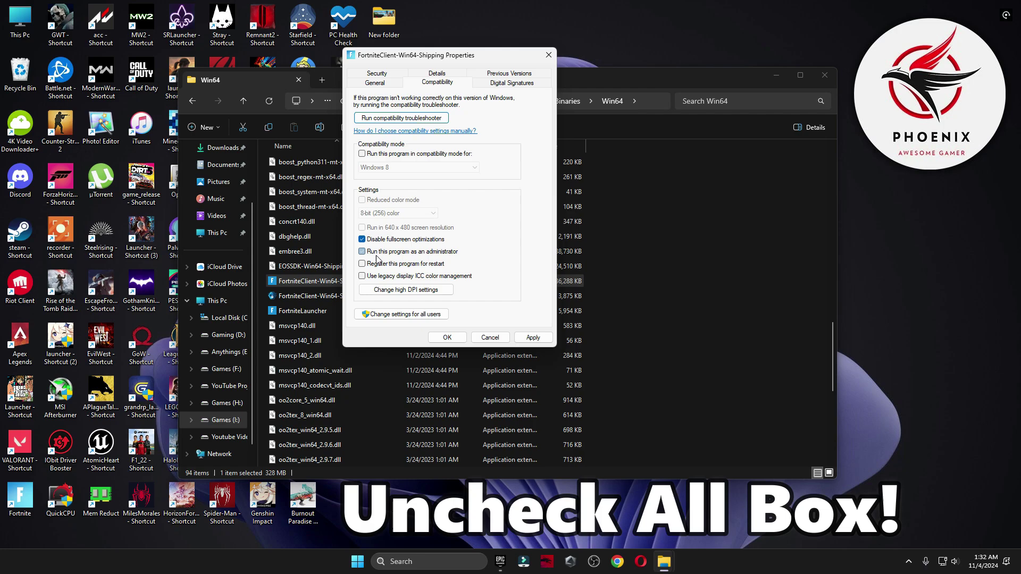
click(407, 290)
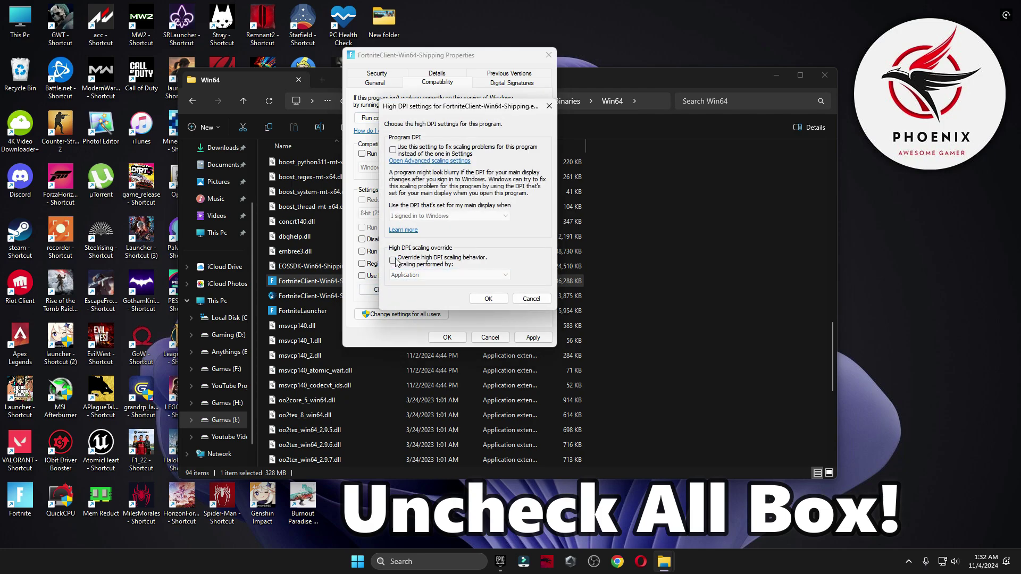
click(488, 299)
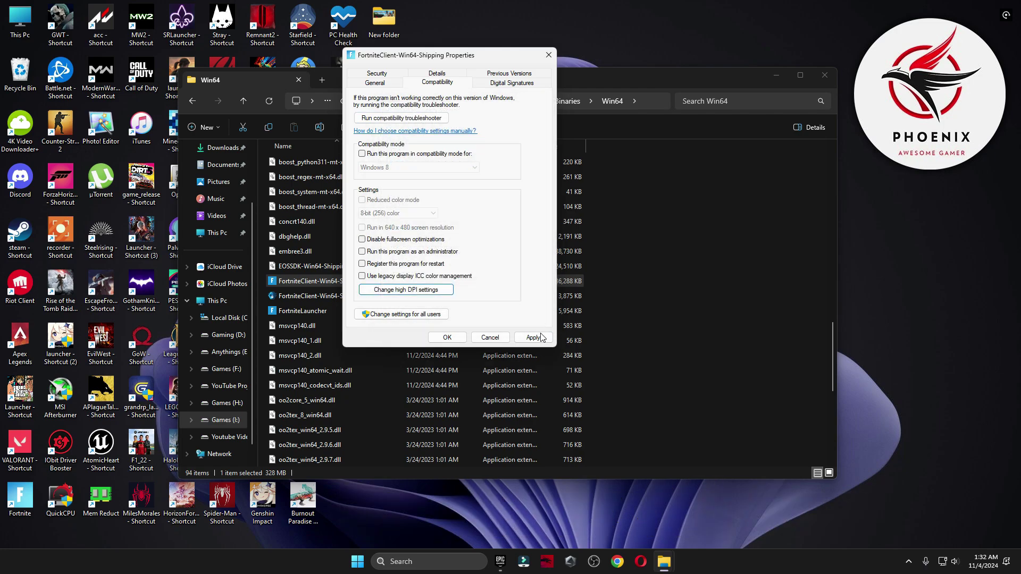
click(446, 337)
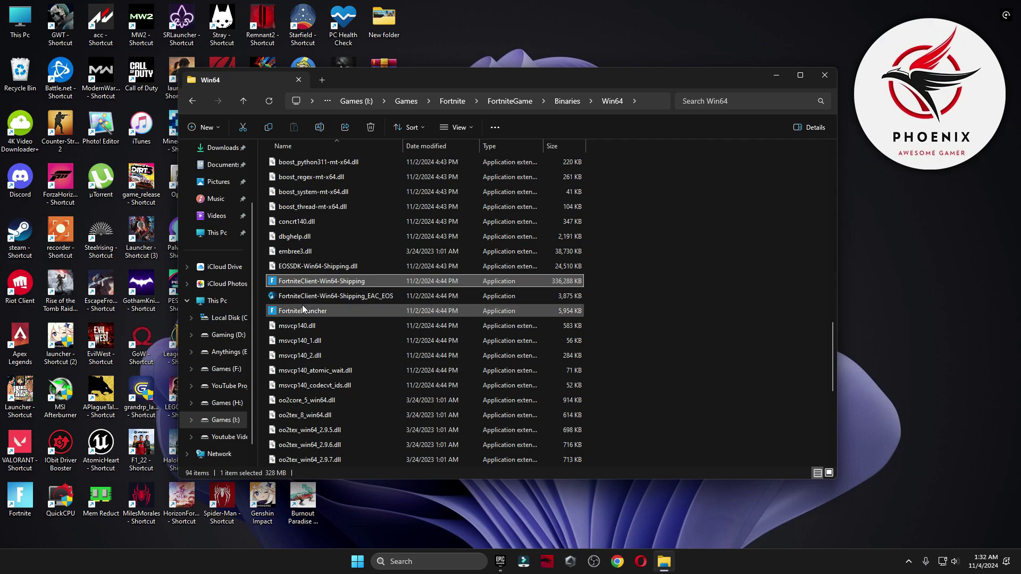
Open the compatibility properties of the FortniteLauncher application.
right_click(303, 307)
mouse_move(330, 322)
click(292, 311)
right_click(292, 312)
click(341, 301)
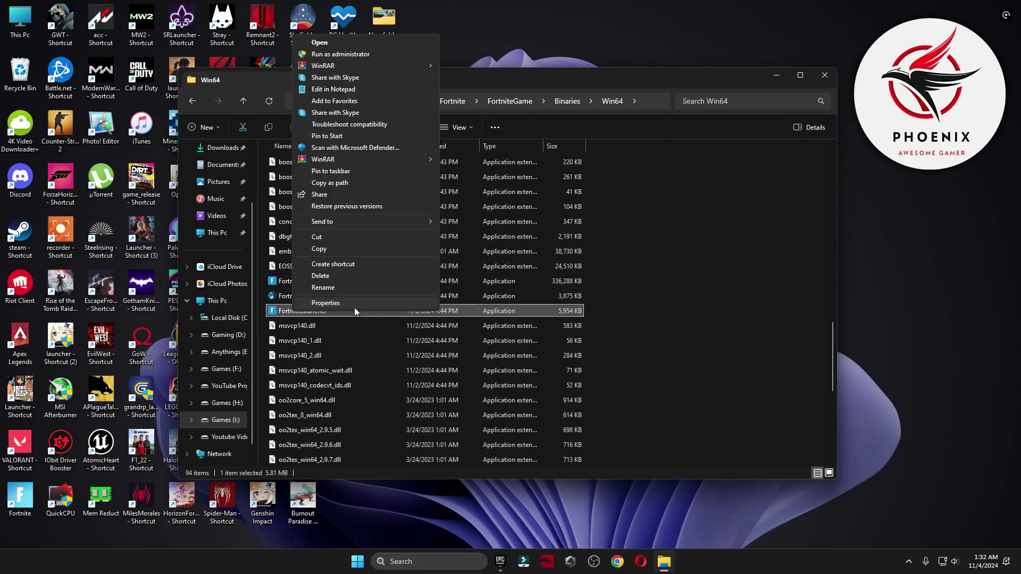
click(354, 307)
click(391, 145)
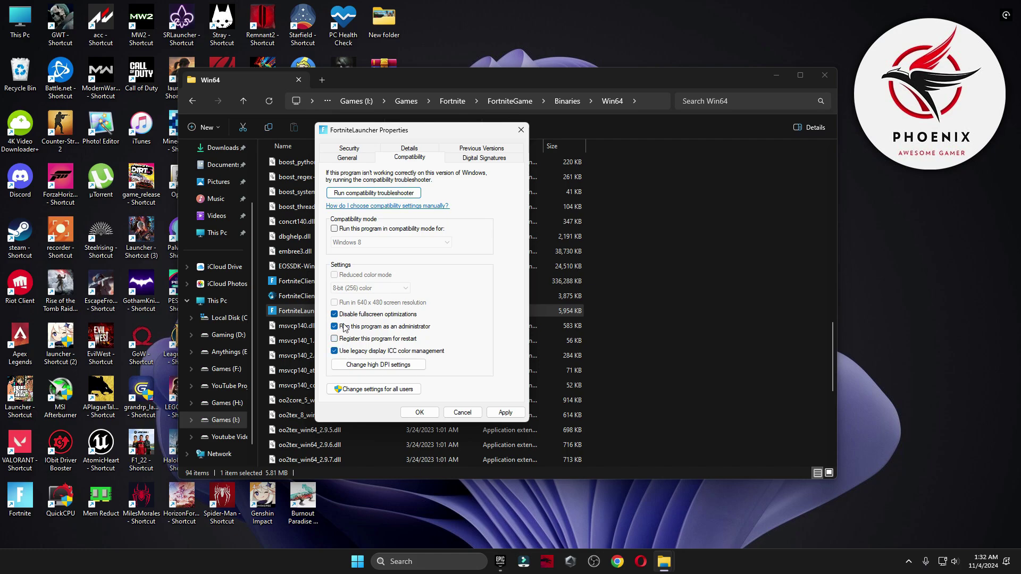
Clear all compatibility checkboxes and the high DPI scaling override for FortniteLauncher, save the properties, and close the folder window.
click(349, 365)
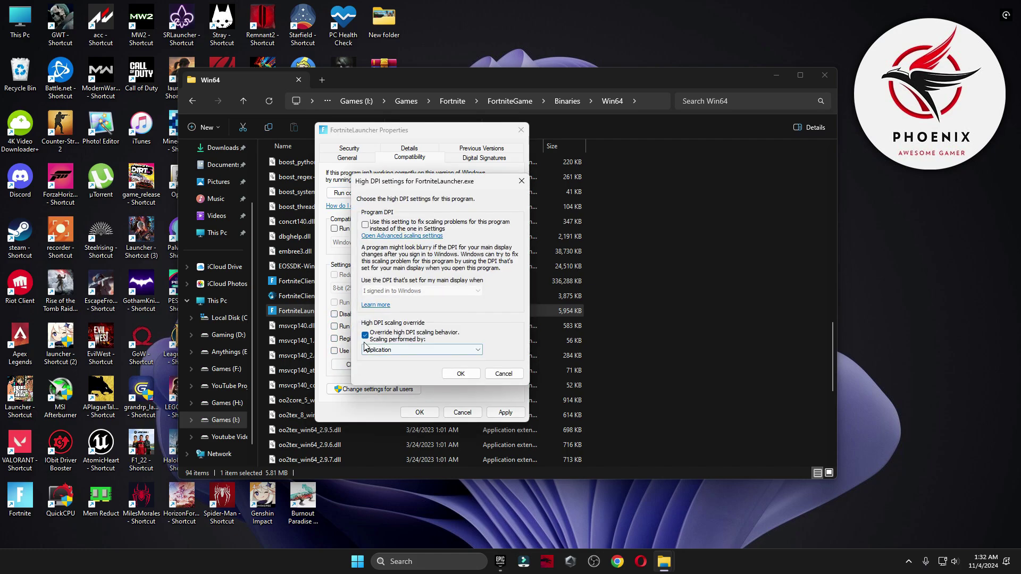
click(459, 374)
click(420, 413)
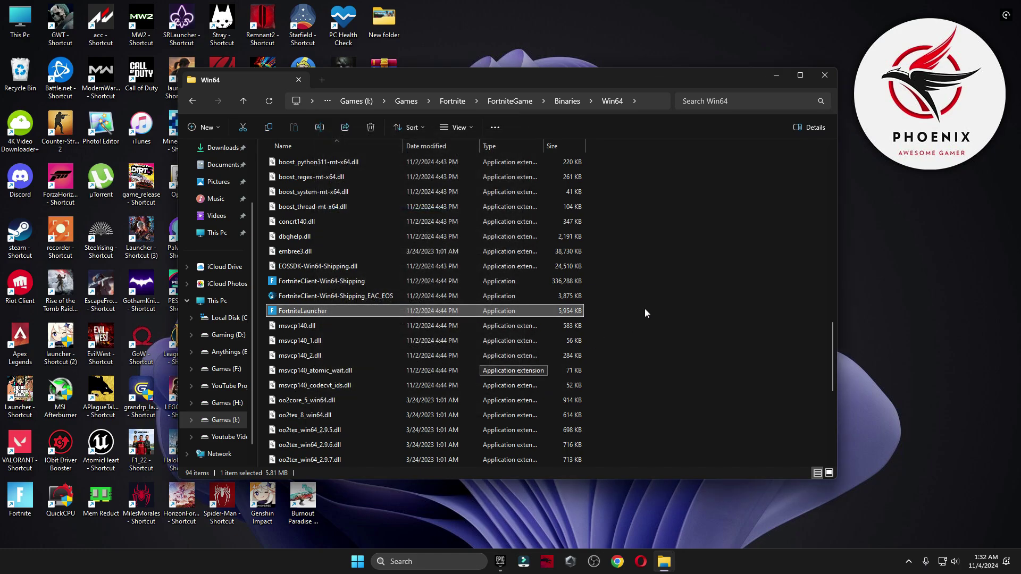
click(824, 76)
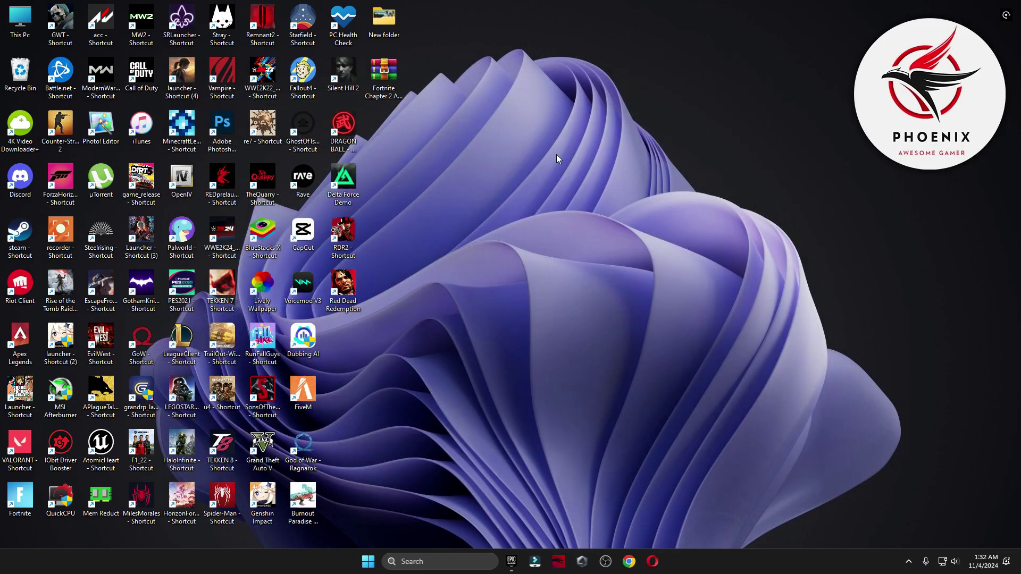
Find the Run dialog through Windows search and use it to open the appdata folder.
click(429, 561)
text(run)
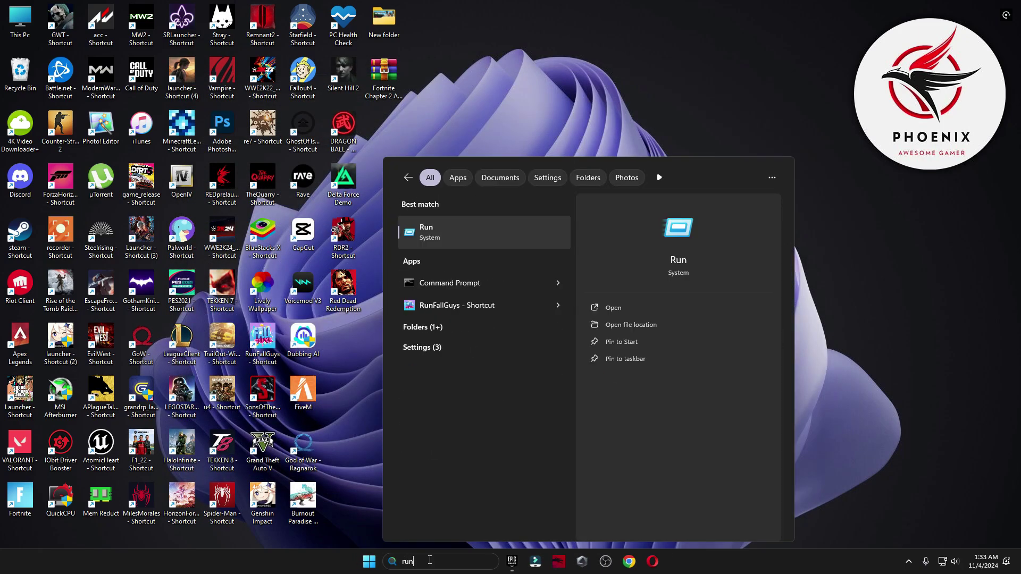
click(524, 238)
drag(178, 447, 631, 140)
text(appdata)
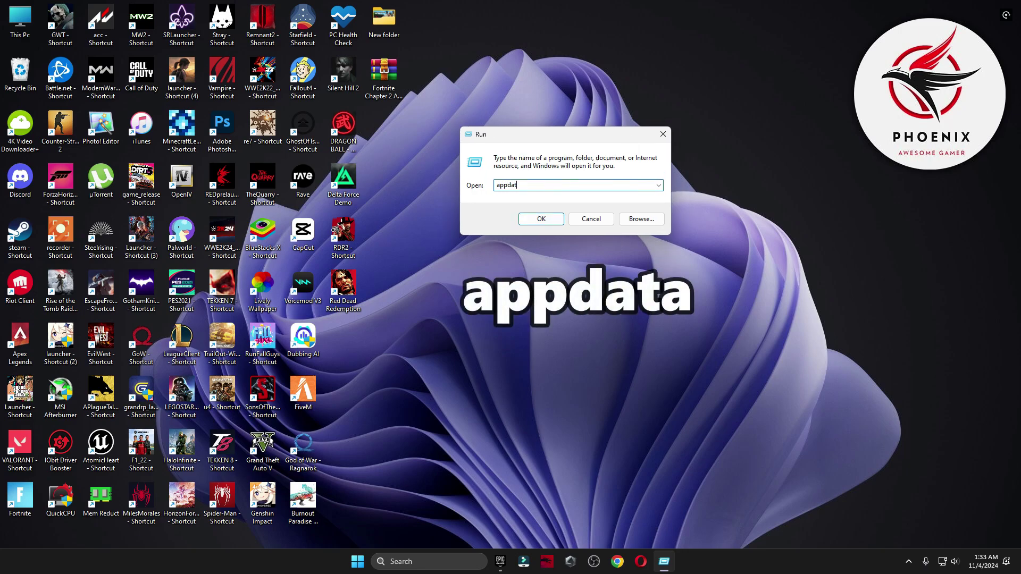
click(534, 219)
Open the Local\FortniteGame\Saved\Config\WindowsClient folder inside AppData.
click(292, 162)
double_click(293, 162)
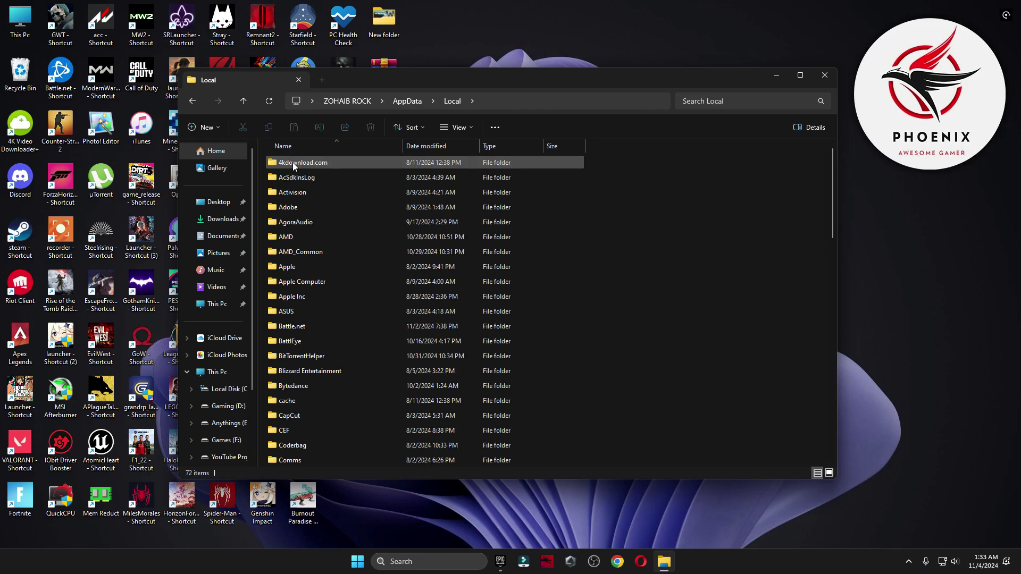
scroll(292, 187, down, 5)
double_click(310, 190)
double_click(298, 162)
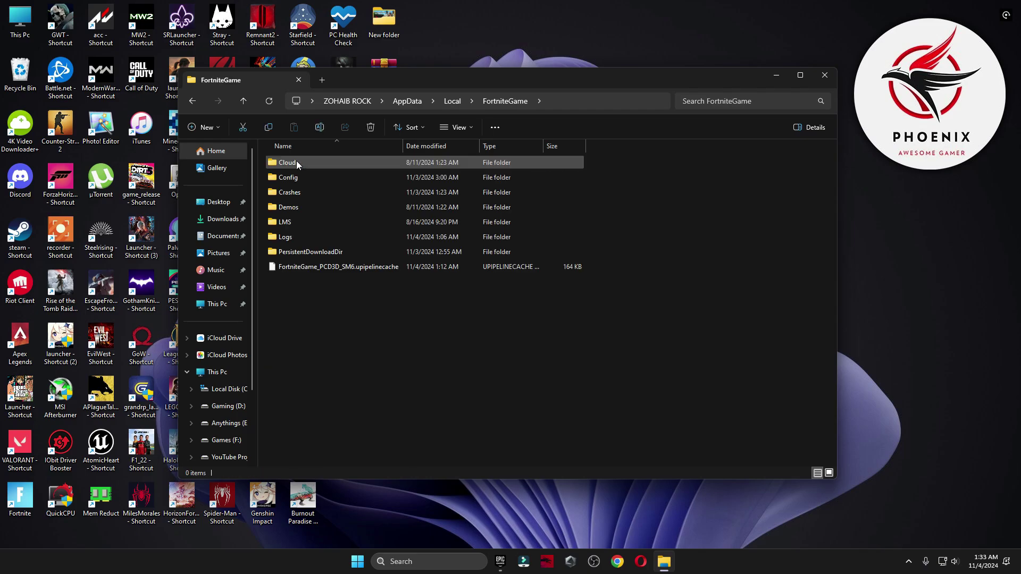
double_click(301, 178)
double_click(304, 177)
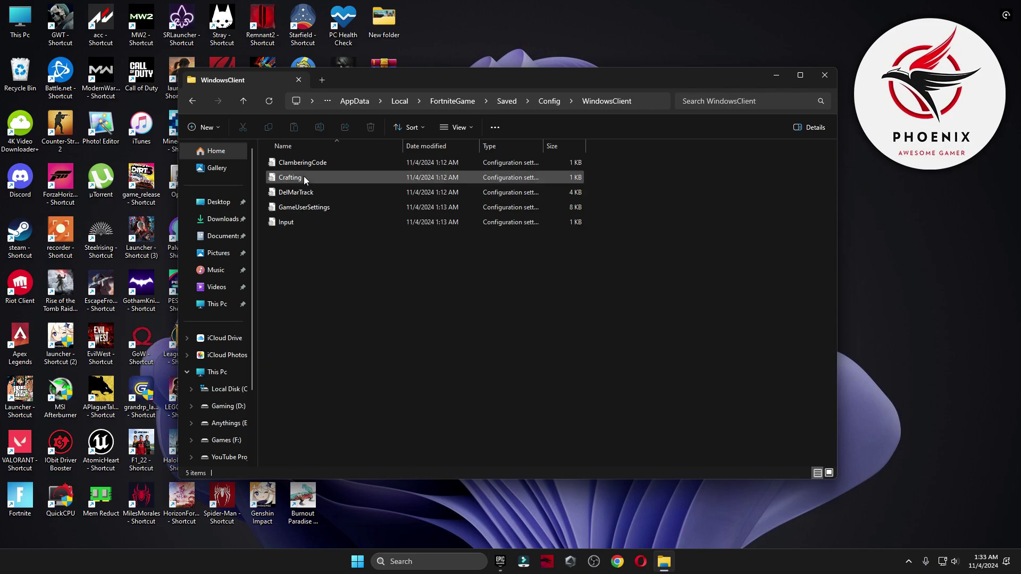
Delete all configuration files in the WindowsClient folder.
drag(467, 323, 272, 154)
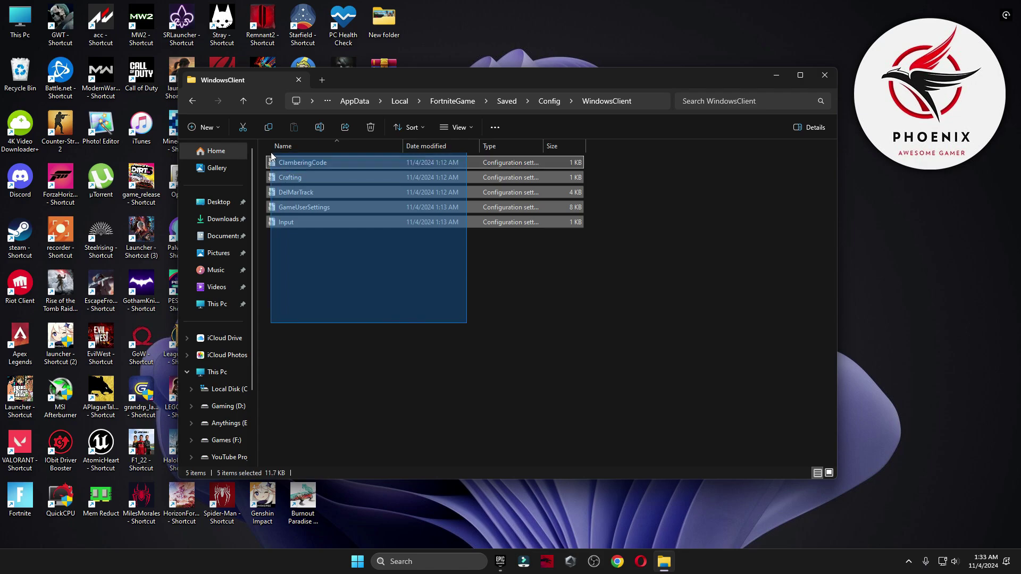
click(370, 127)
Look into the CrashReportClient folder within Fortnite's Config folder.
key(alt+Left)
double_click(308, 164)
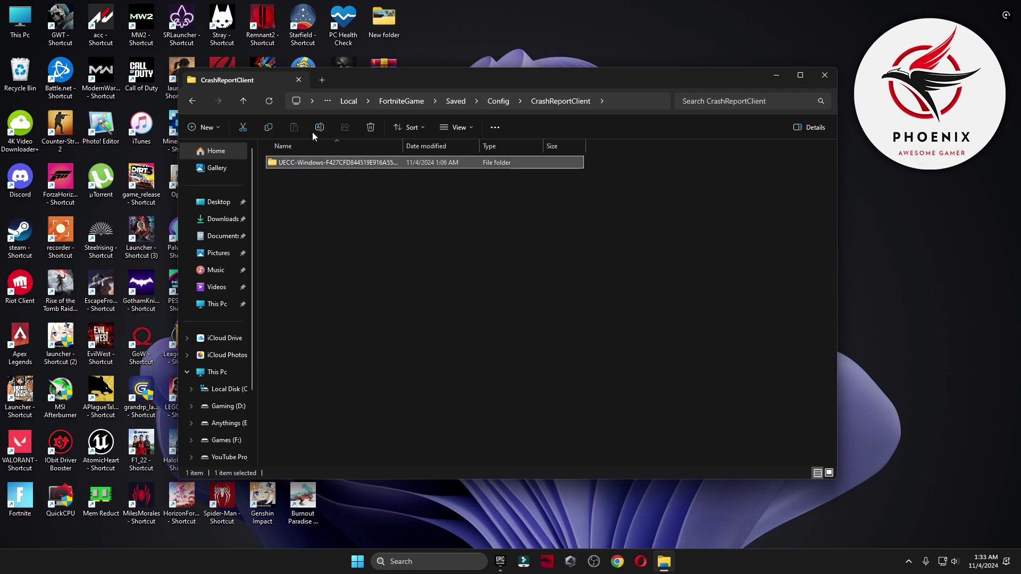
key(alt+Left)
Open the webcache_4430 folder inside Local\EpicGamesLauncher\Saved.
key(alt+Left)
key(alt+Left)
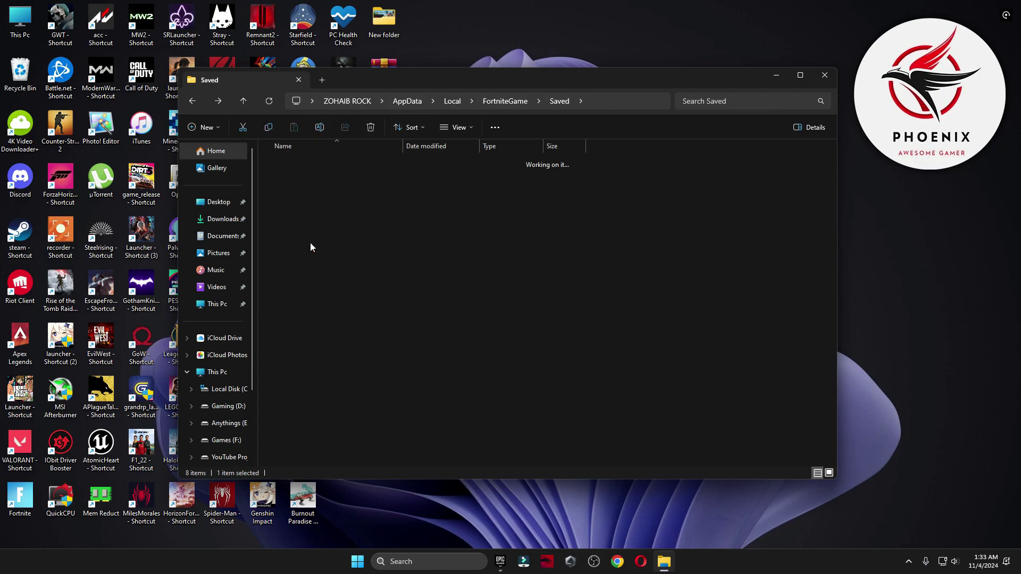
key(alt+Left)
double_click(311, 416)
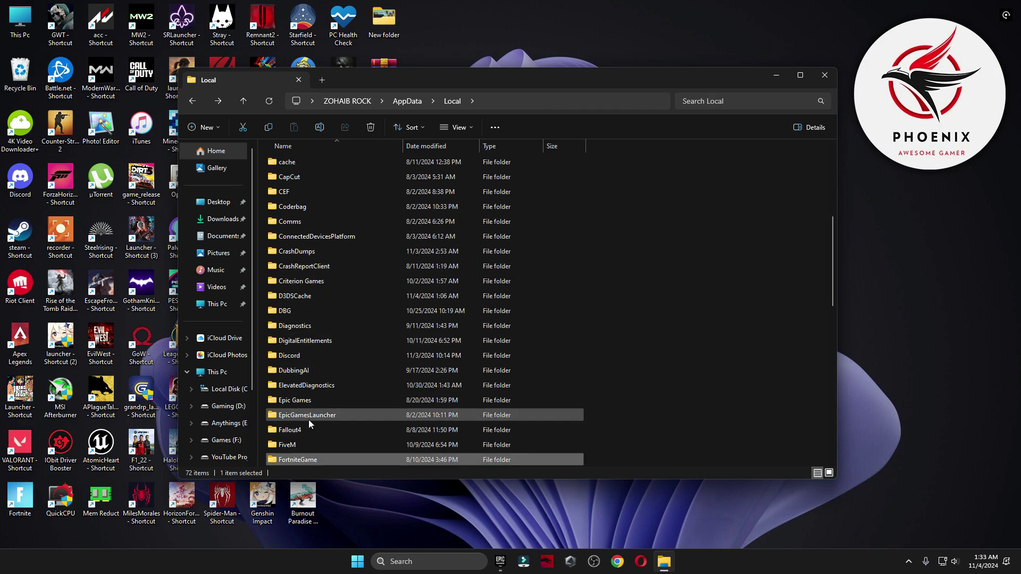
double_click(312, 177)
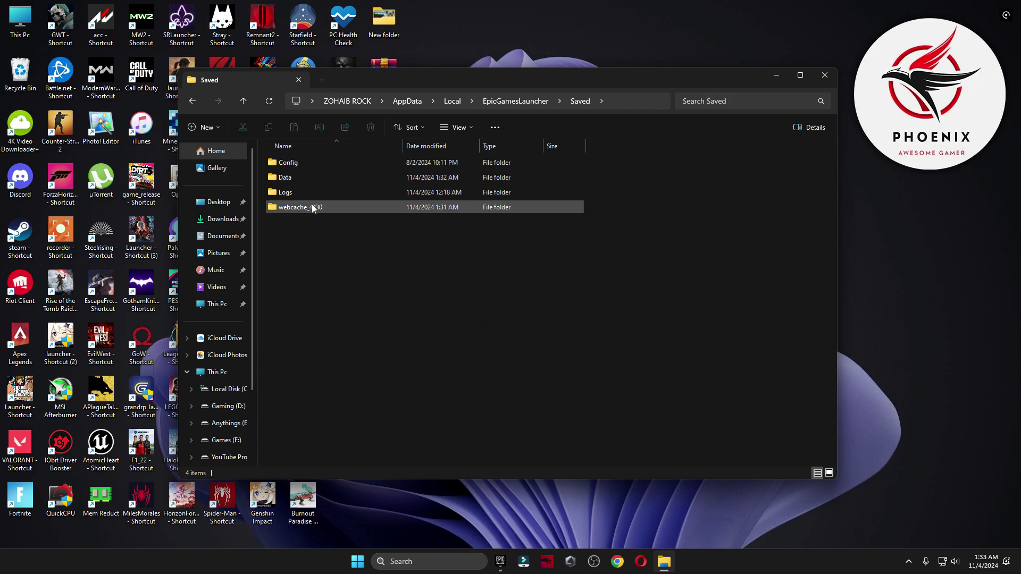
double_click(293, 208)
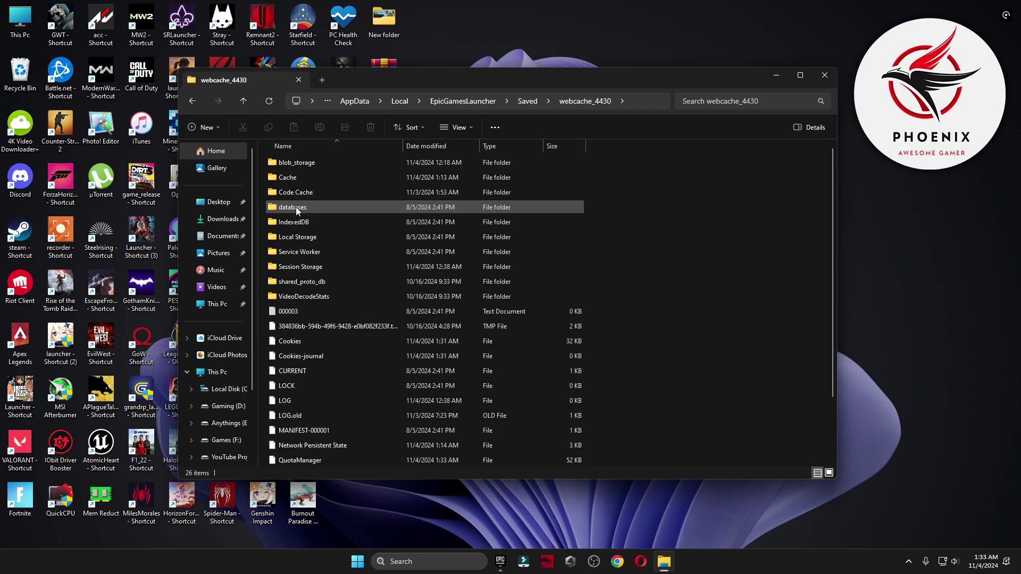
Delete all files in the webcache_4430 folder's Cache subfolder and close the window.
double_click(310, 177)
click(314, 177)
key(ctrl+a)
key(Delete)
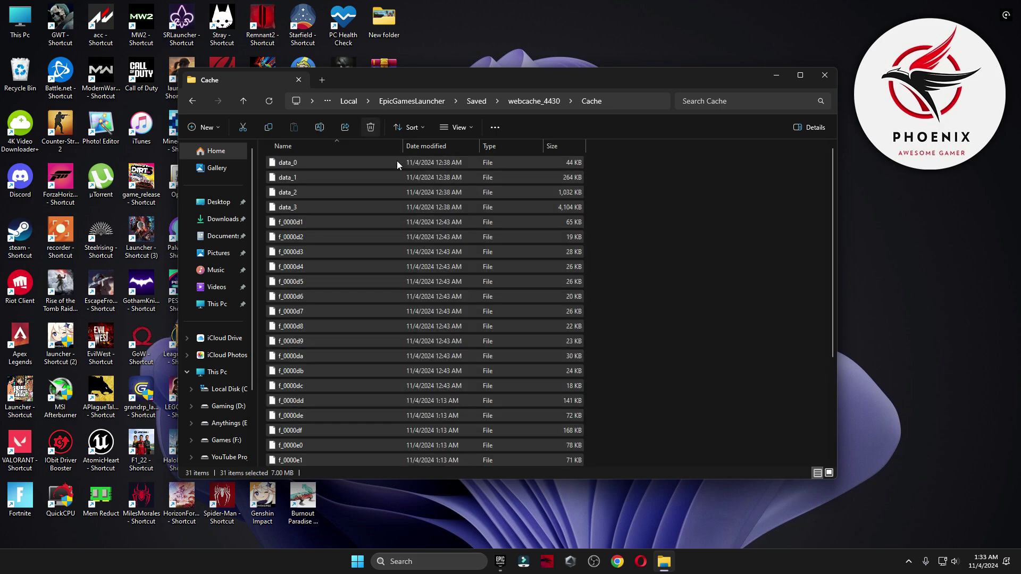
click(531, 241)
click(825, 75)
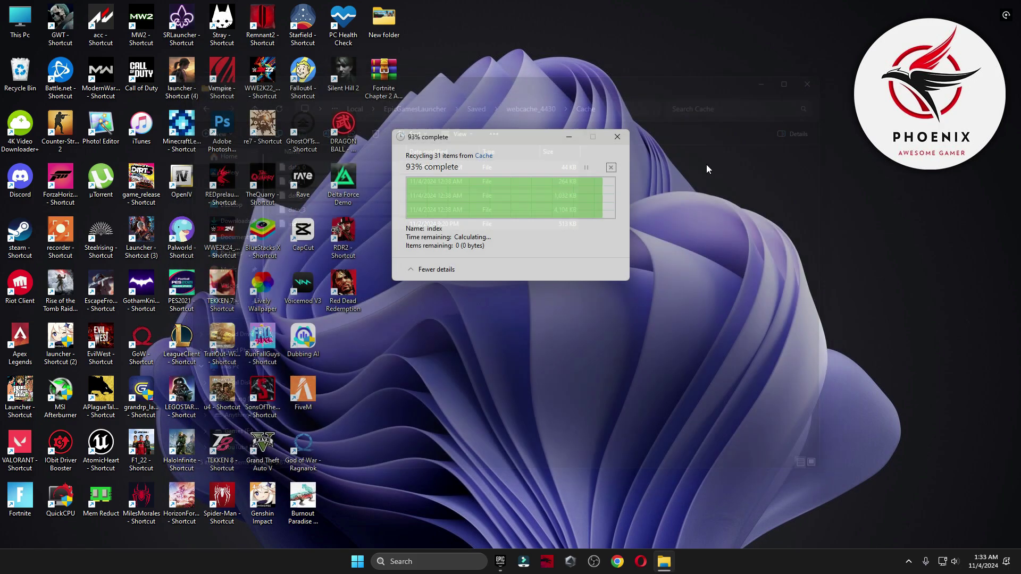
Find the Run dialog through Windows search and use it to open the %temp% folder.
click(420, 566)
text(run)
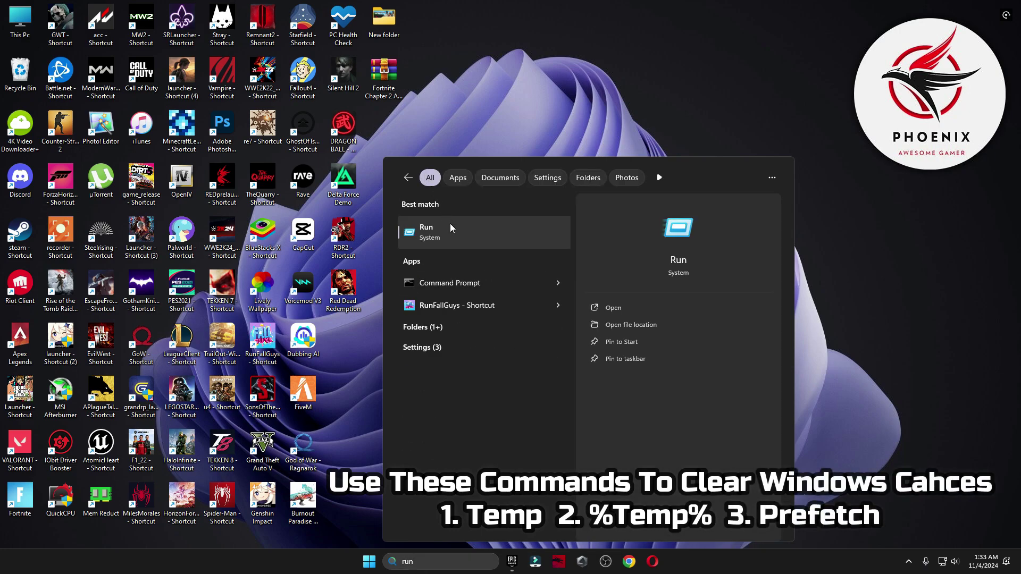
click(450, 226)
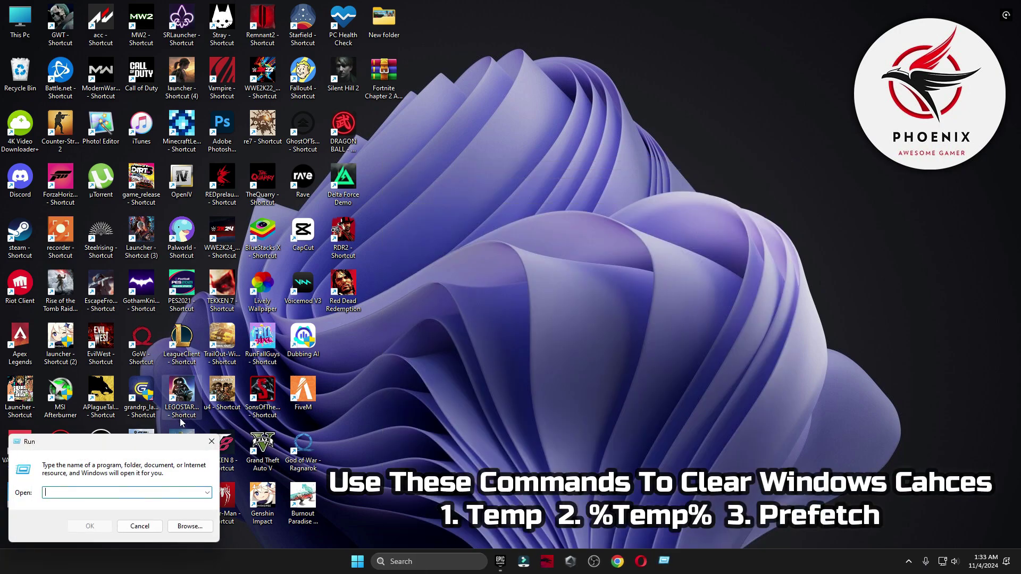
drag(408, 410, 640, 136)
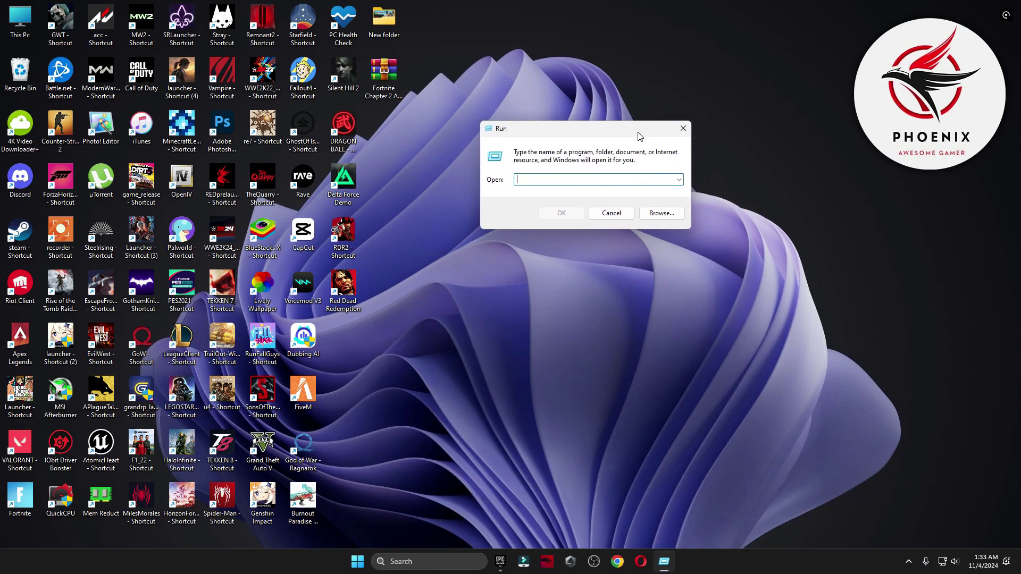
text(%temp%)
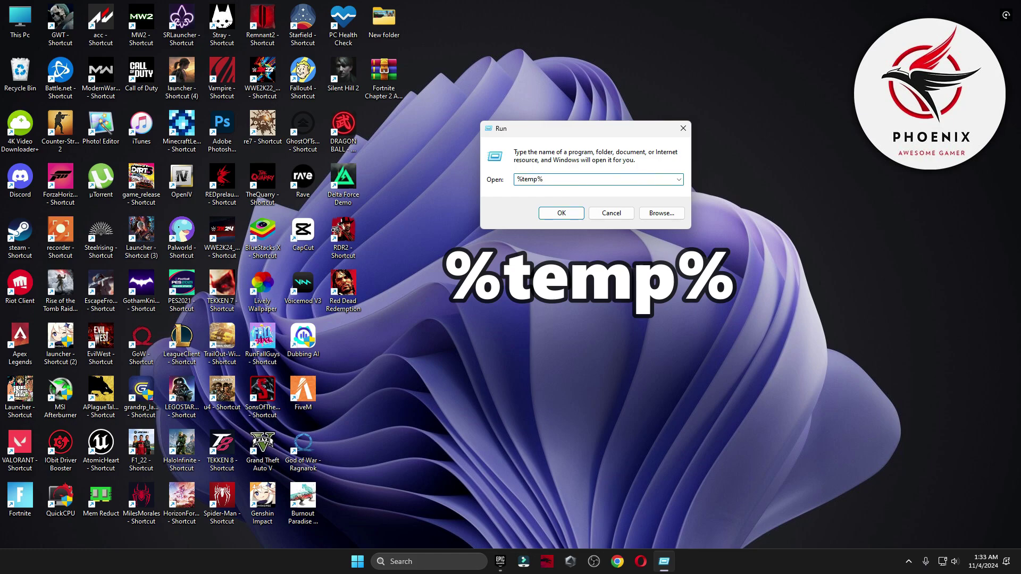
click(558, 212)
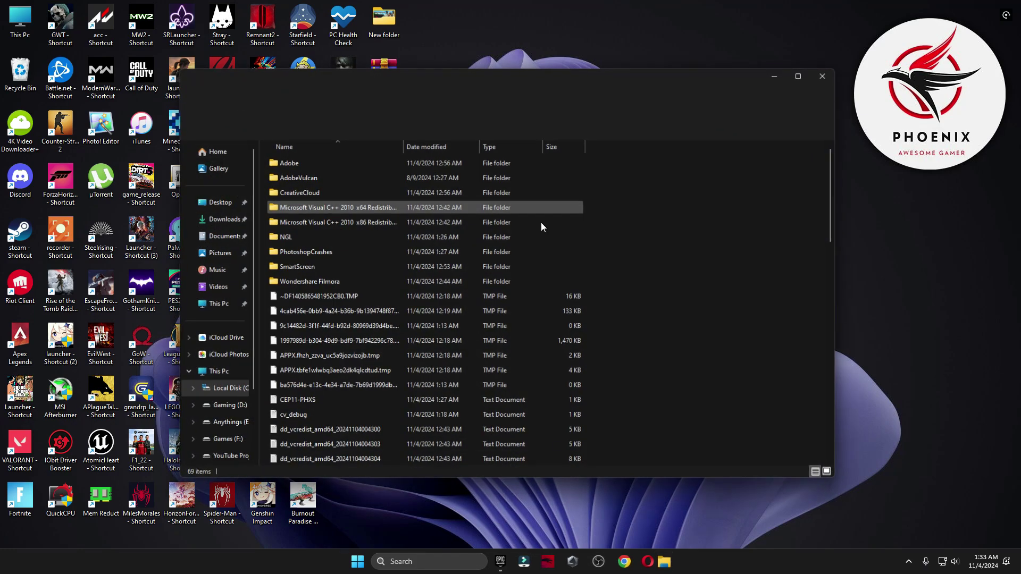
Delete everything in the Temp folder, skipping all items that are in use, and close the window.
key(ctrl+a)
click(378, 132)
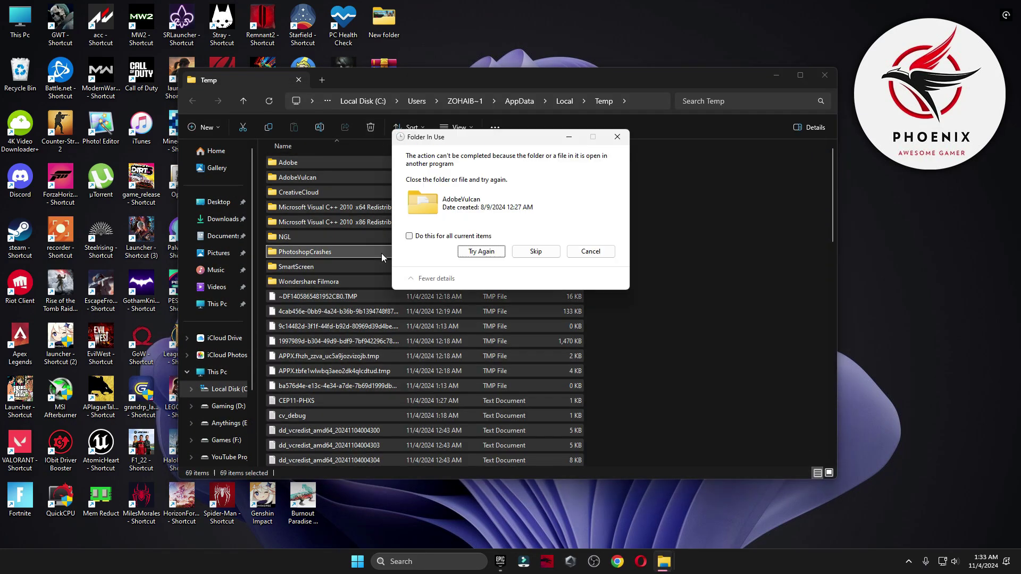
click(416, 233)
click(536, 251)
click(825, 75)
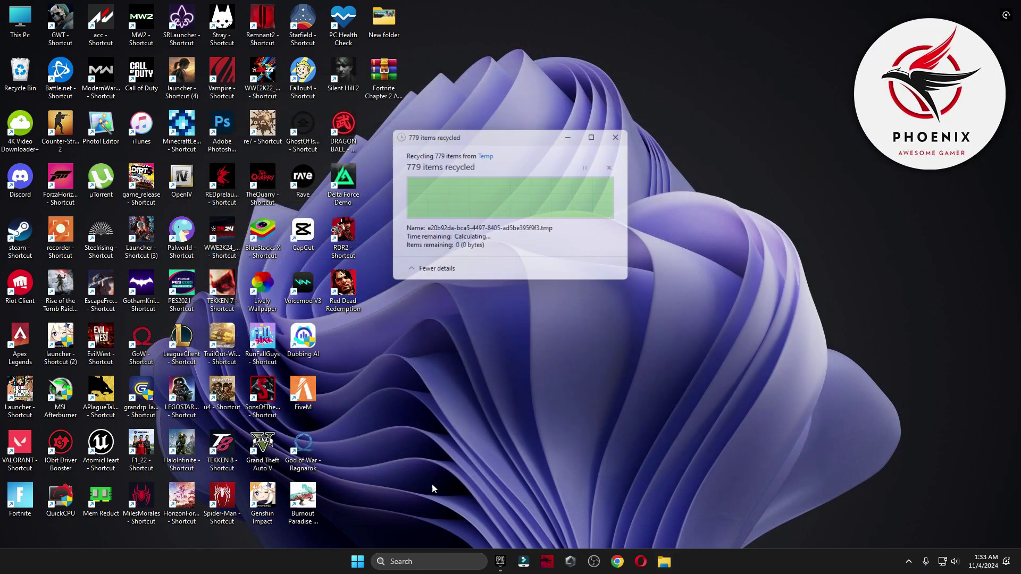
Find the Run dialog through Windows search and use it to open the prefetch folder.
click(432, 562)
text(run)
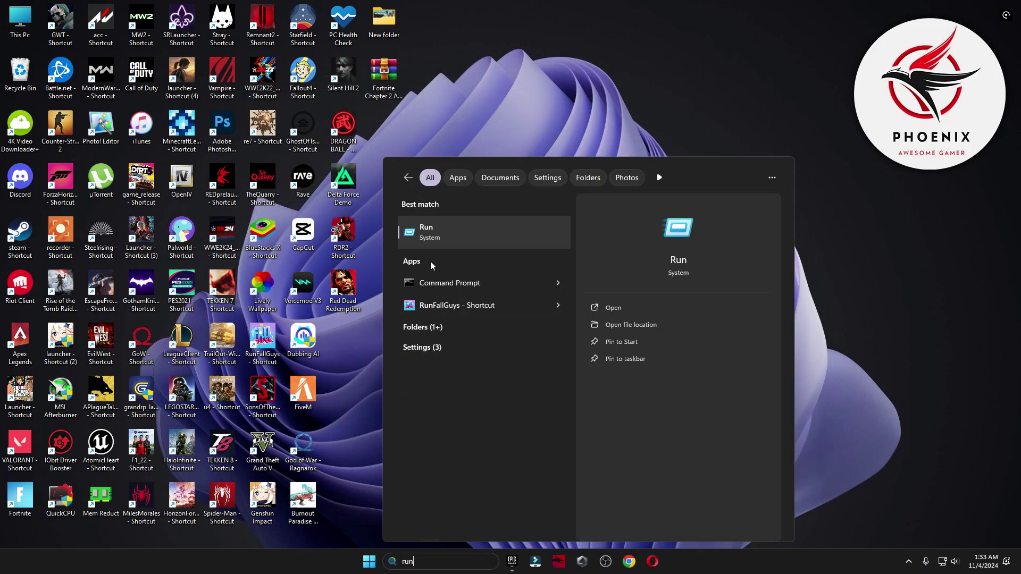
key(Return)
drag(165, 441, 633, 145)
text(prefetch)
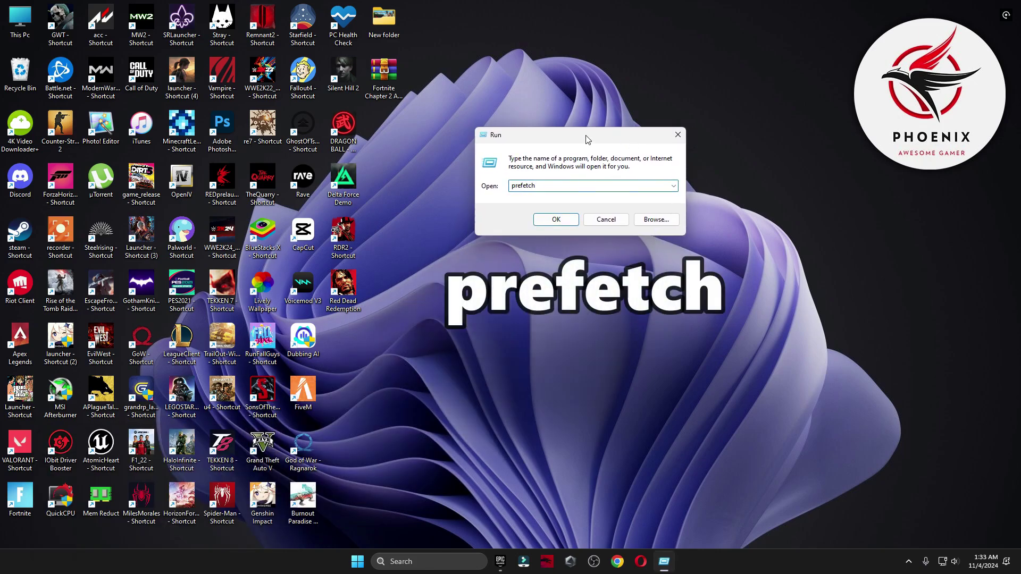
click(556, 220)
Delete all files in the Windows Prefetch folder.
click(362, 207)
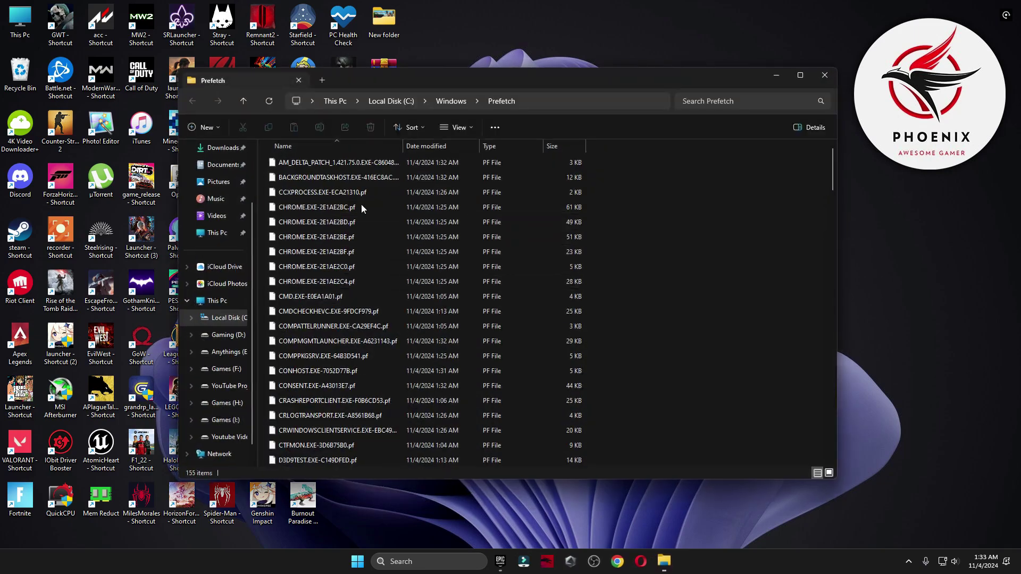
key(ctrl+a)
key(Delete)
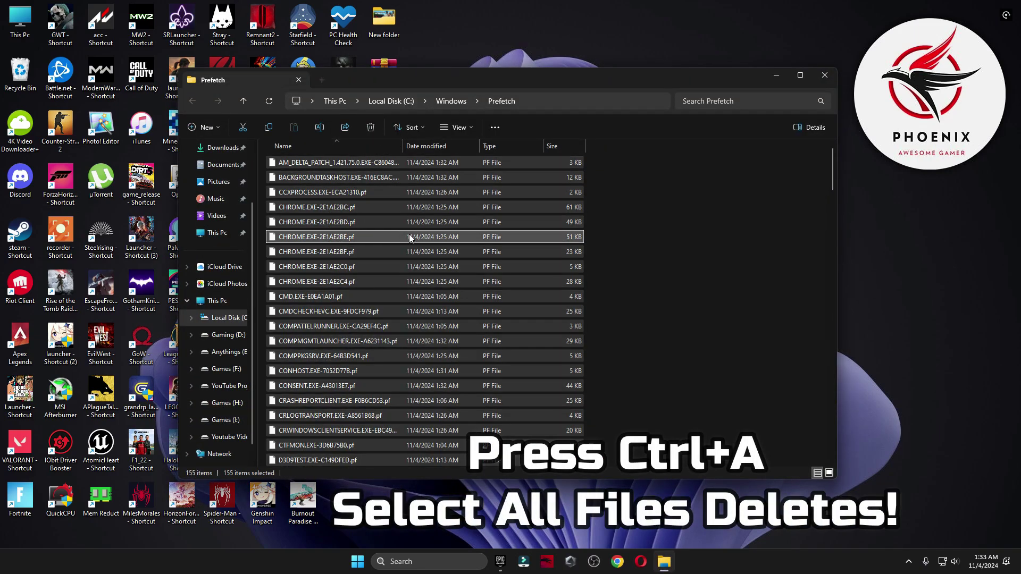
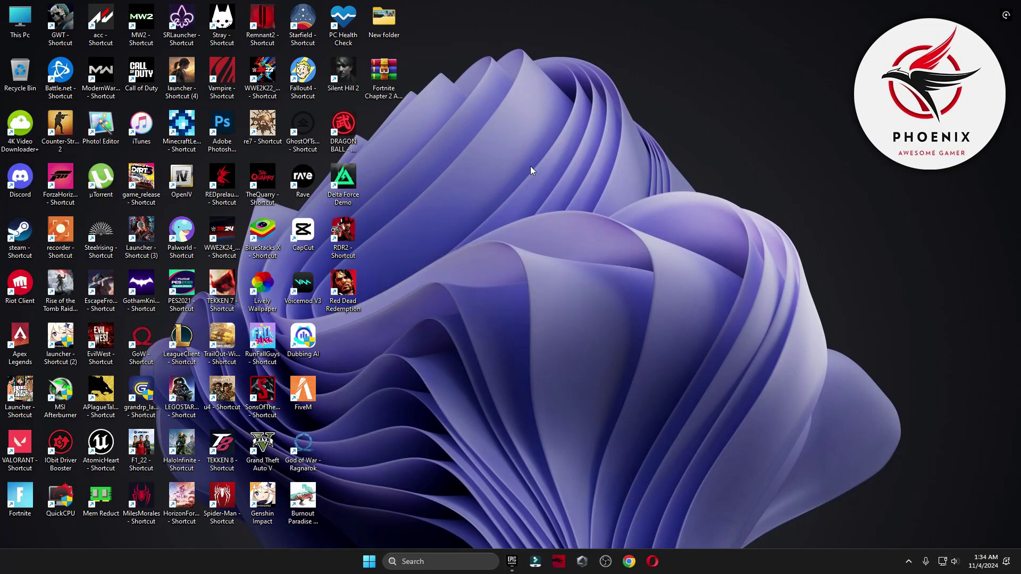
Move the Fortnite Chapter 2 fix pack archive to an empty desktop area and extract it there with WinRAR.
drag(388, 72, 574, 137)
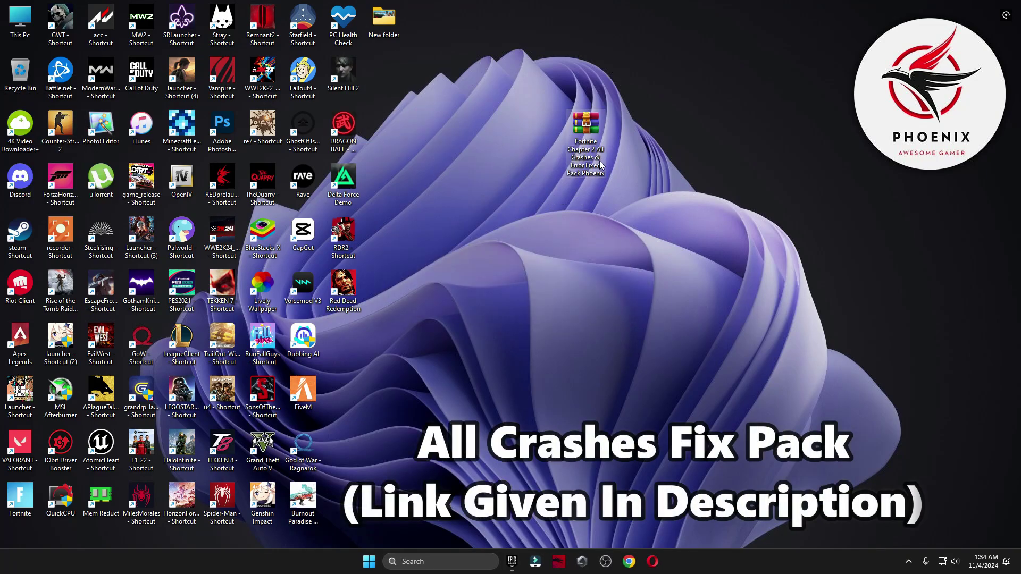
right_click(589, 149)
mouse_move(623, 336)
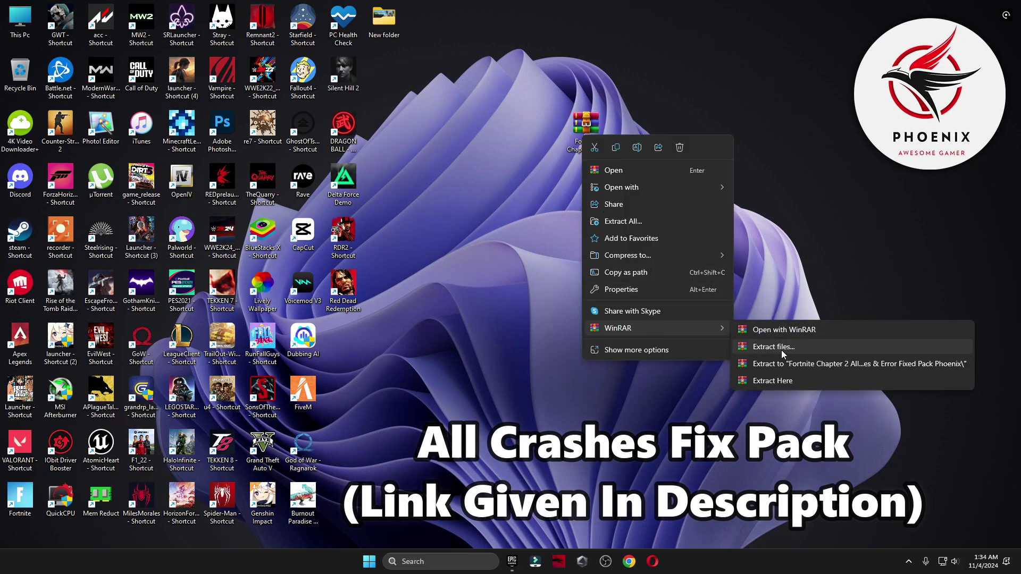
click(773, 381)
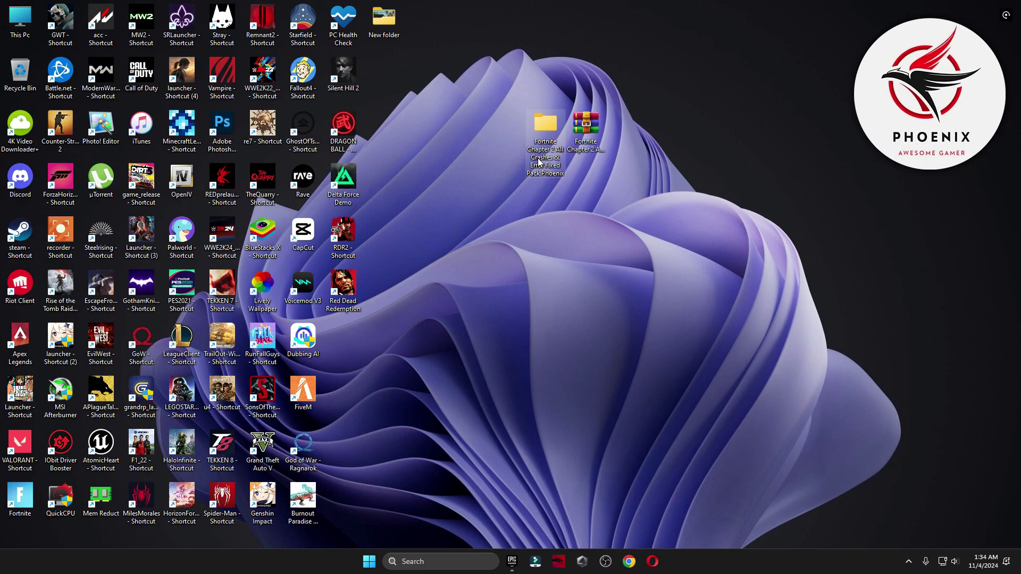
Open the DirectX_11_Setup archive from the fix pack's DIRECTX INSTALL folder and dismiss the WinRAR license reminder.
double_click(544, 125)
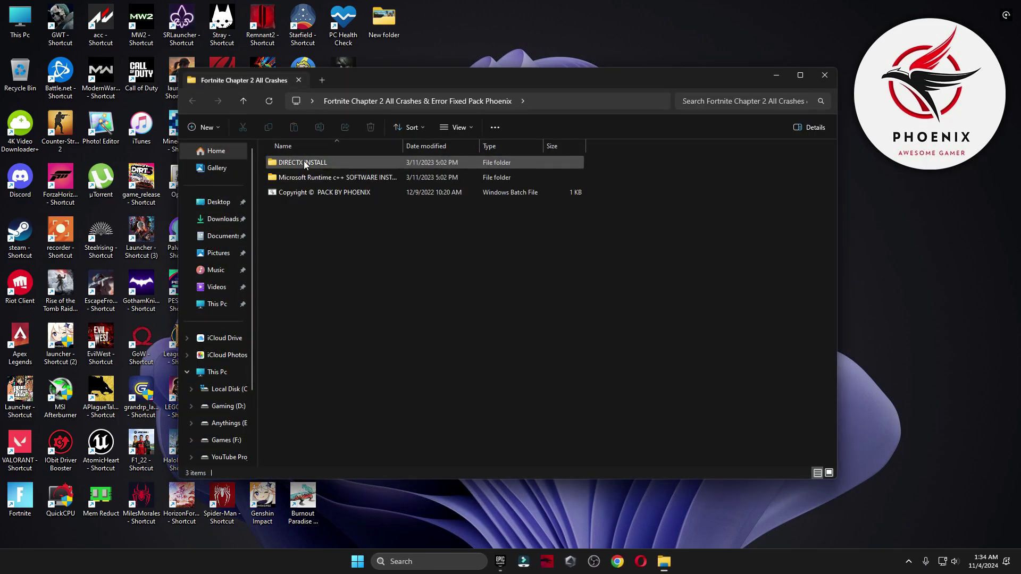
double_click(300, 163)
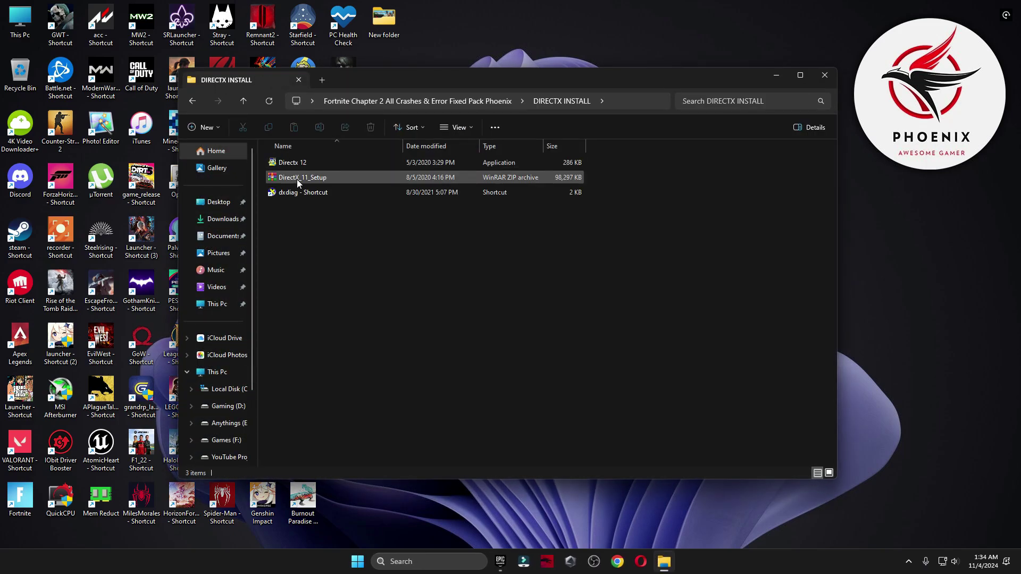
click(296, 179)
drag(792, 175, 799, 449)
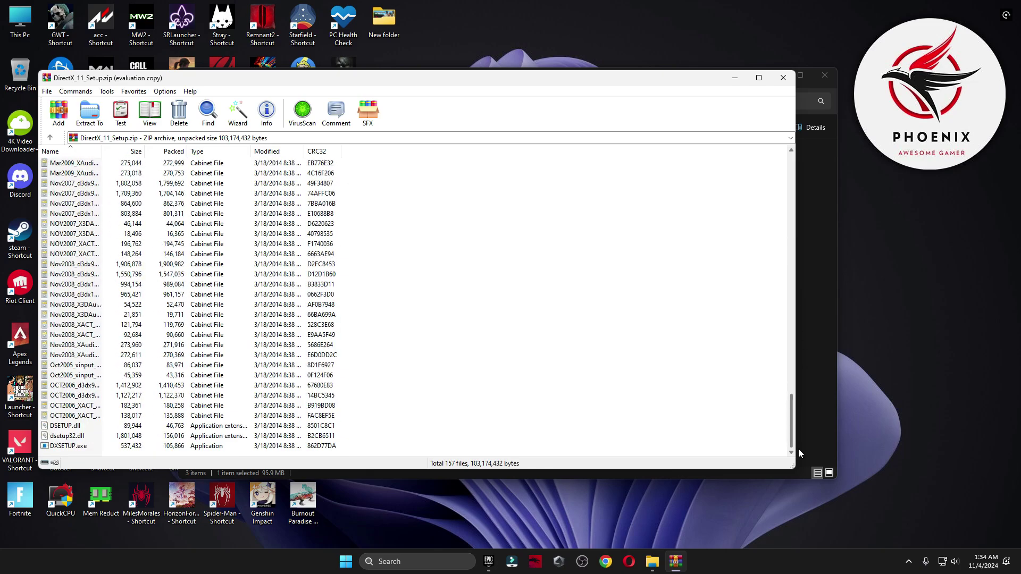
click(472, 277)
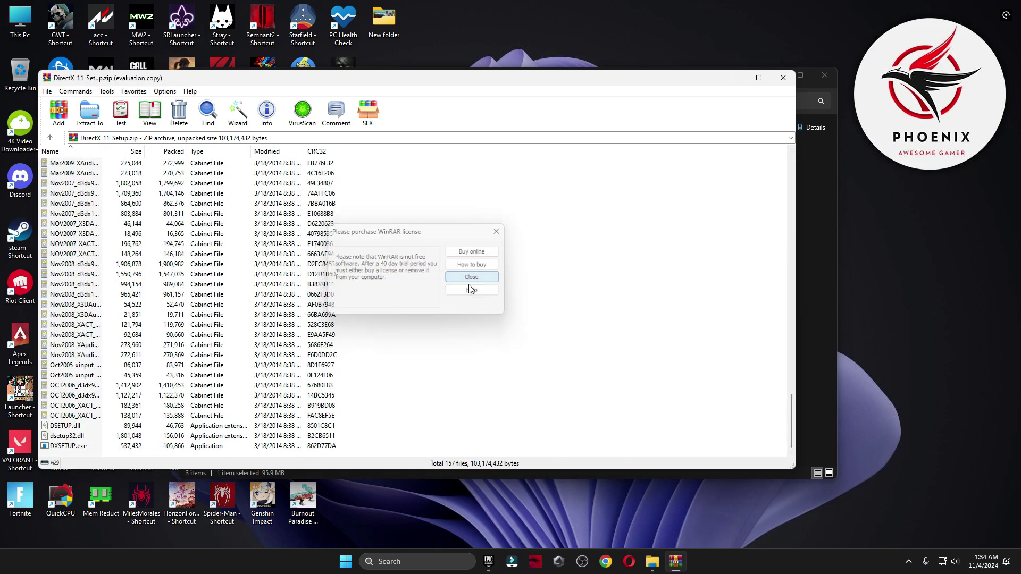
Run DXSETUP.exe, accept the agreement, complete the DirectX installation, and close the archive.
double_click(70, 446)
click(456, 371)
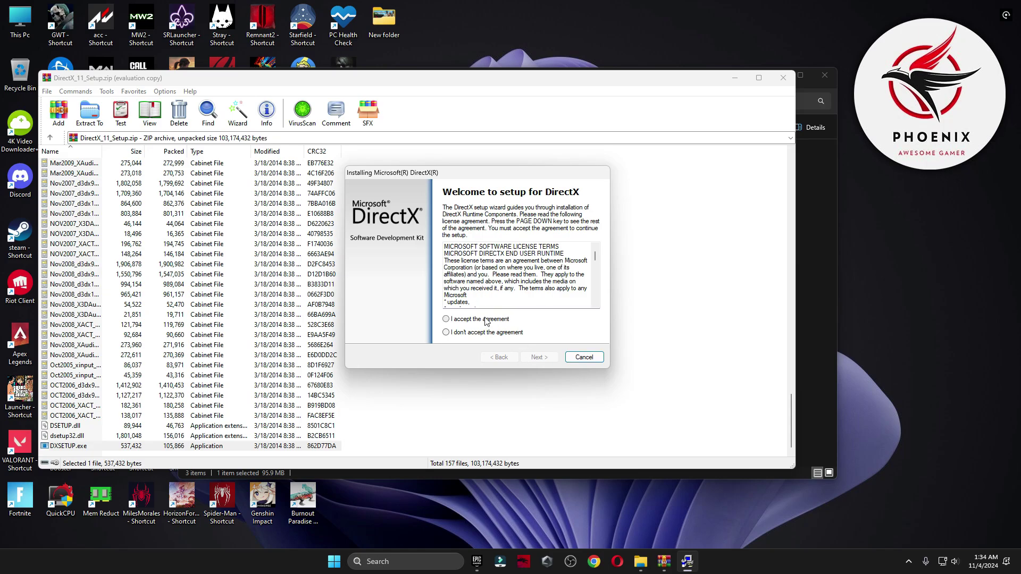
click(538, 357)
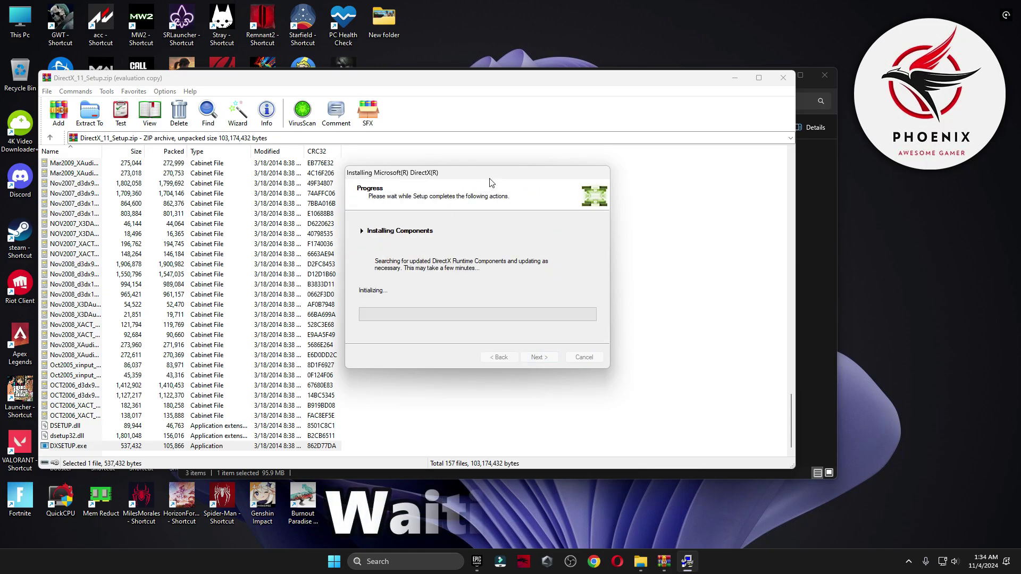
drag(486, 176, 563, 195)
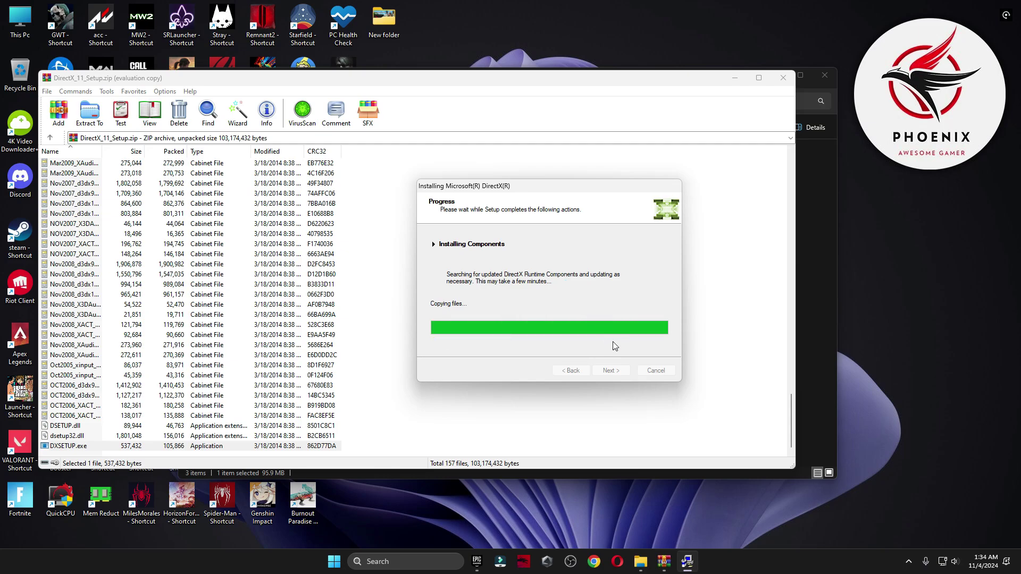
click(609, 371)
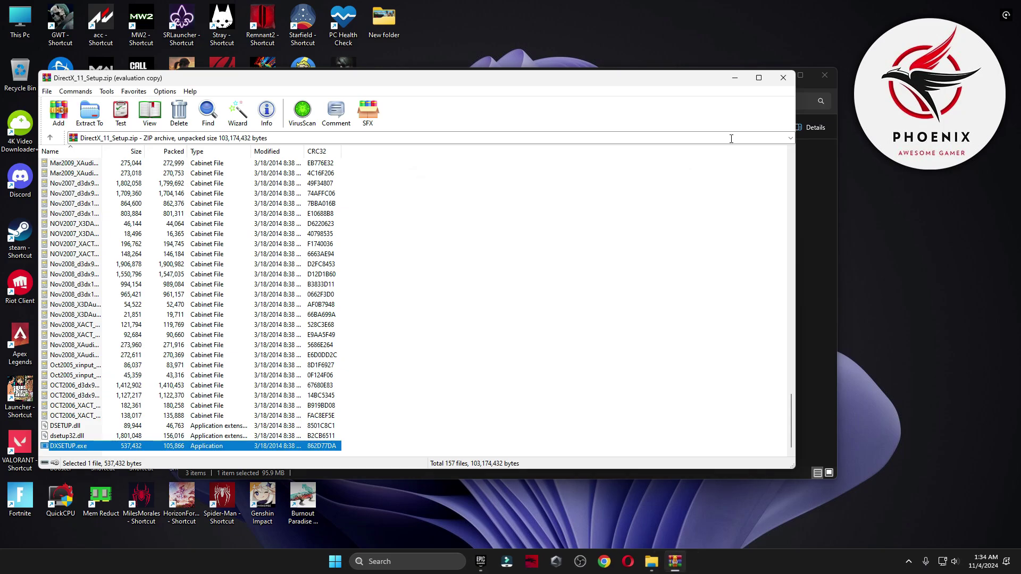
click(783, 78)
click(292, 164)
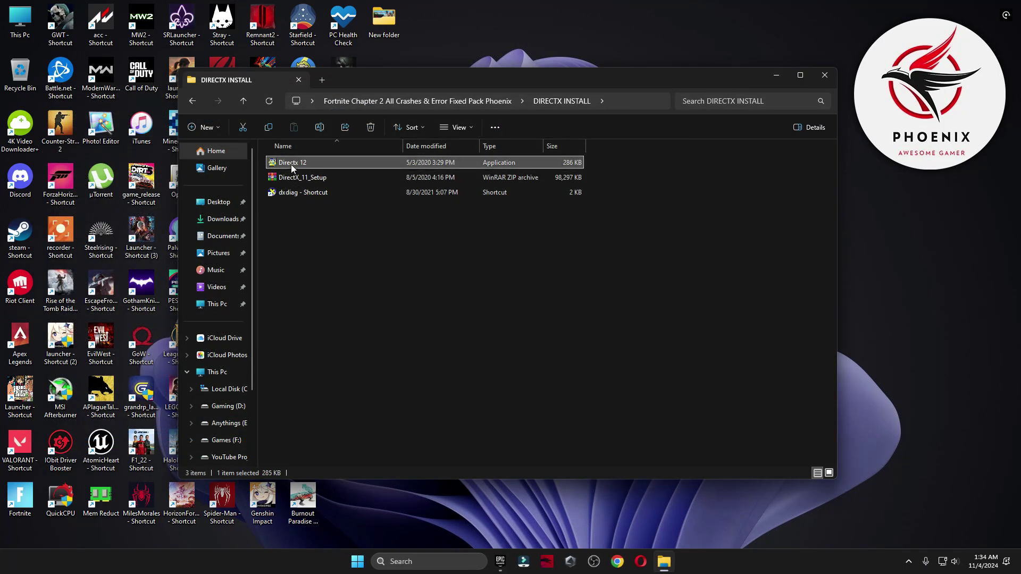
double_click(292, 165)
click(458, 370)
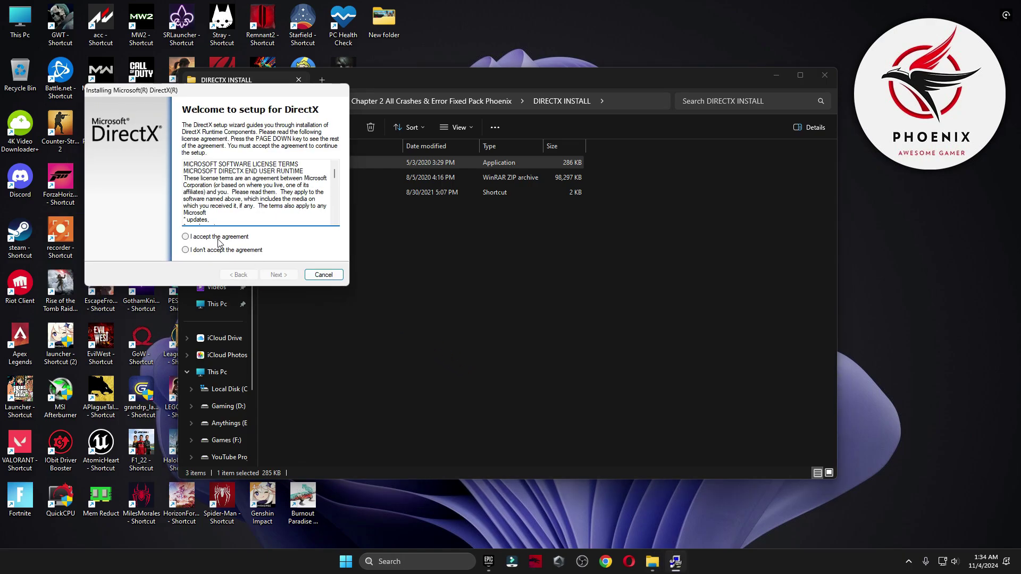
click(279, 275)
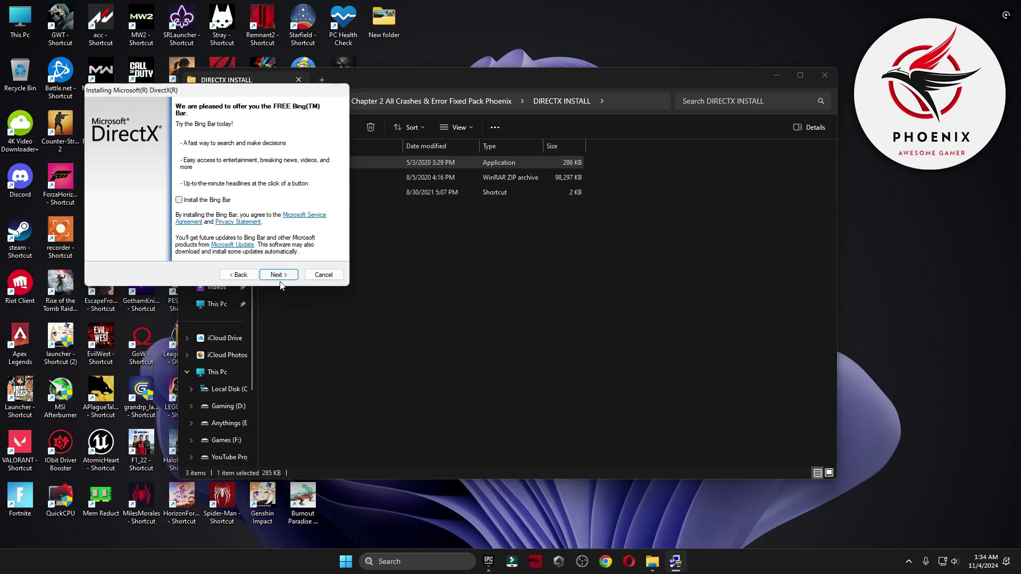
click(323, 275)
Run the dxdiag shortcut with WHQL digital signature checking enabled and examine the display device and driver information.
click(314, 193)
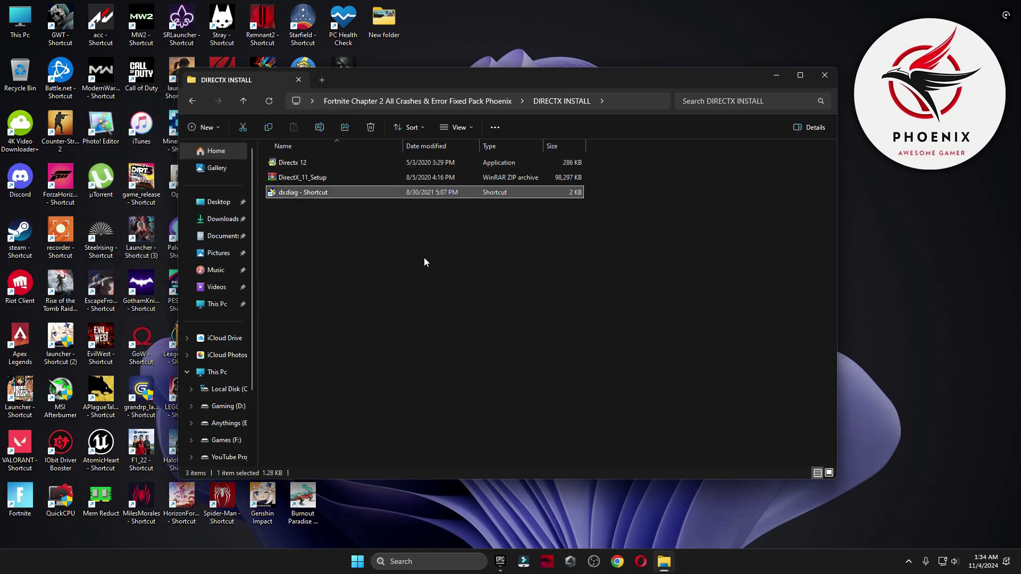
click(549, 319)
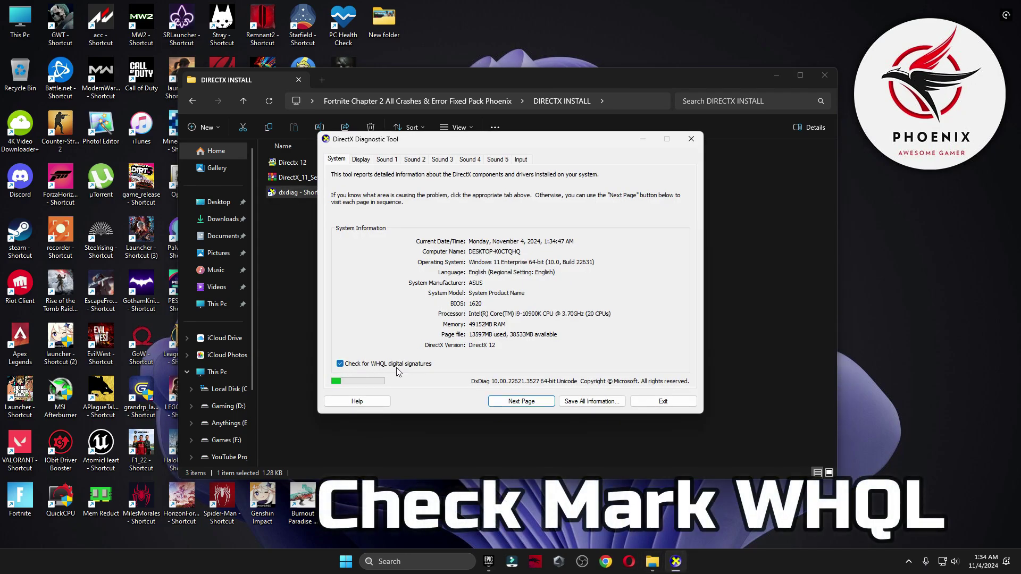
click(361, 160)
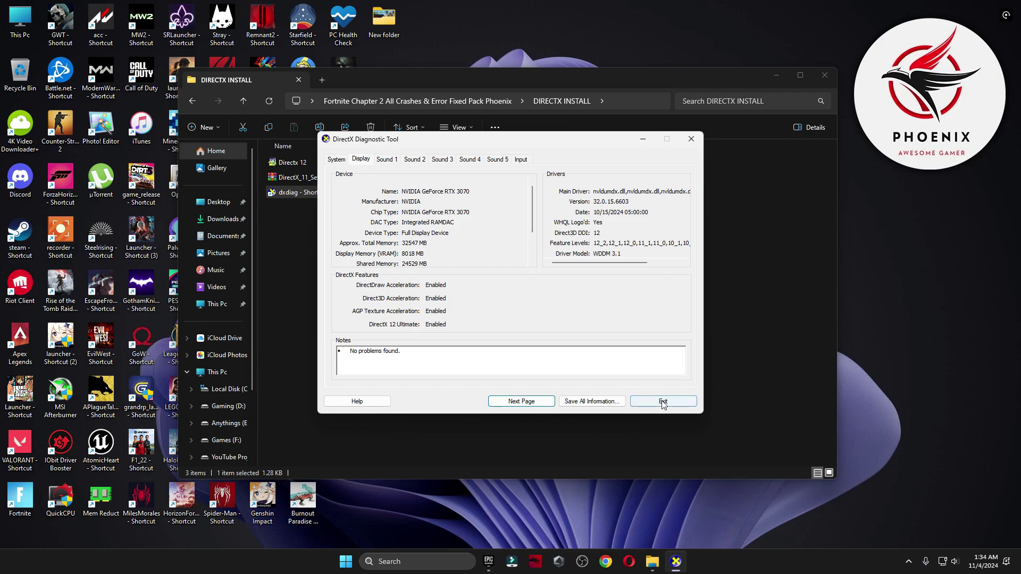
Close the DirectX diagnostics and run the install_all batch file from the fix pack's Microsoft Runtime c++ SOFTWARE INSTALL folder.
click(663, 402)
key(alt+Left)
double_click(330, 175)
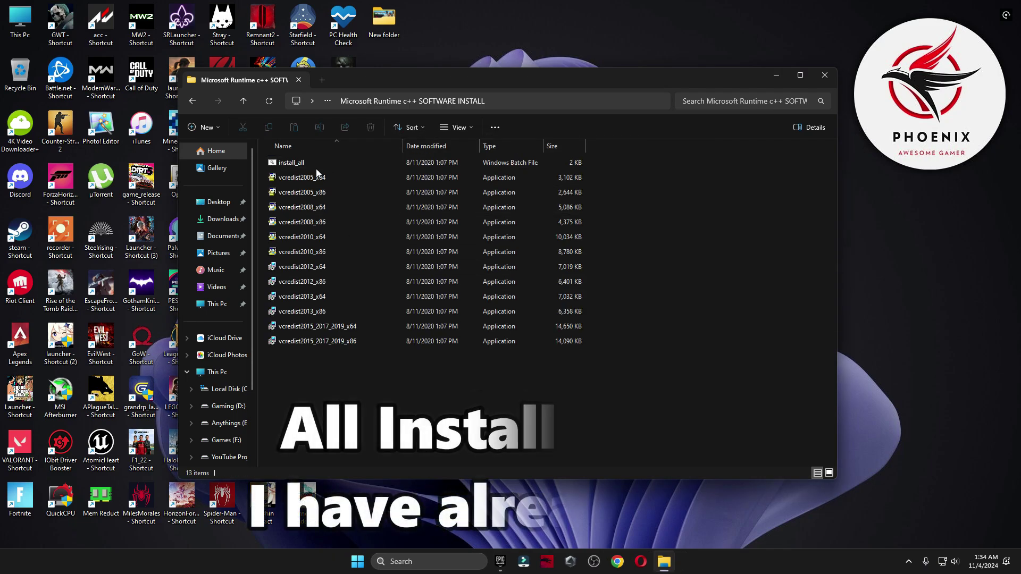
double_click(293, 163)
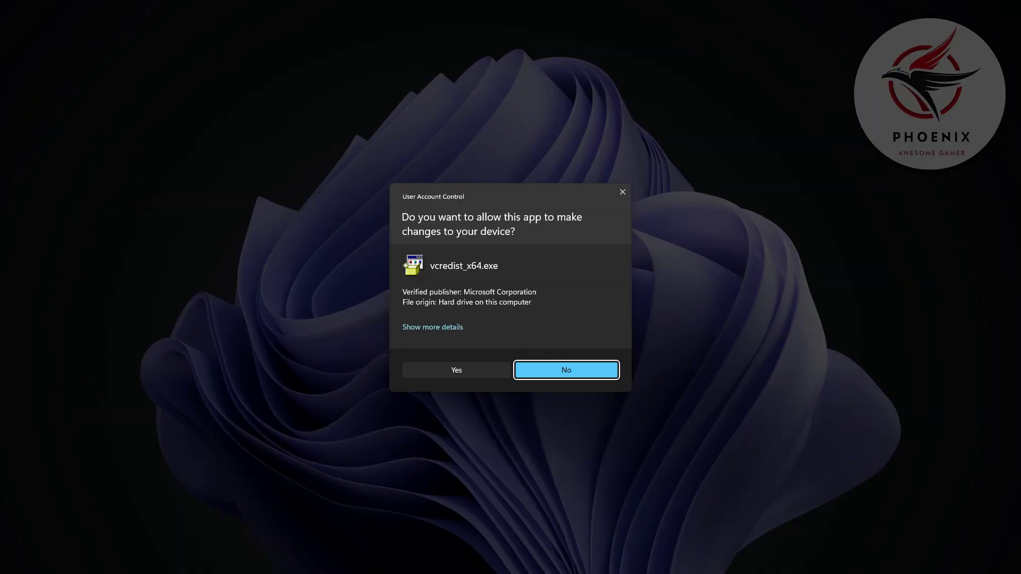
Allow each x86 and x64 Visual C++ redistributable installer launched by the batch file to make changes to the device.
click(488, 370)
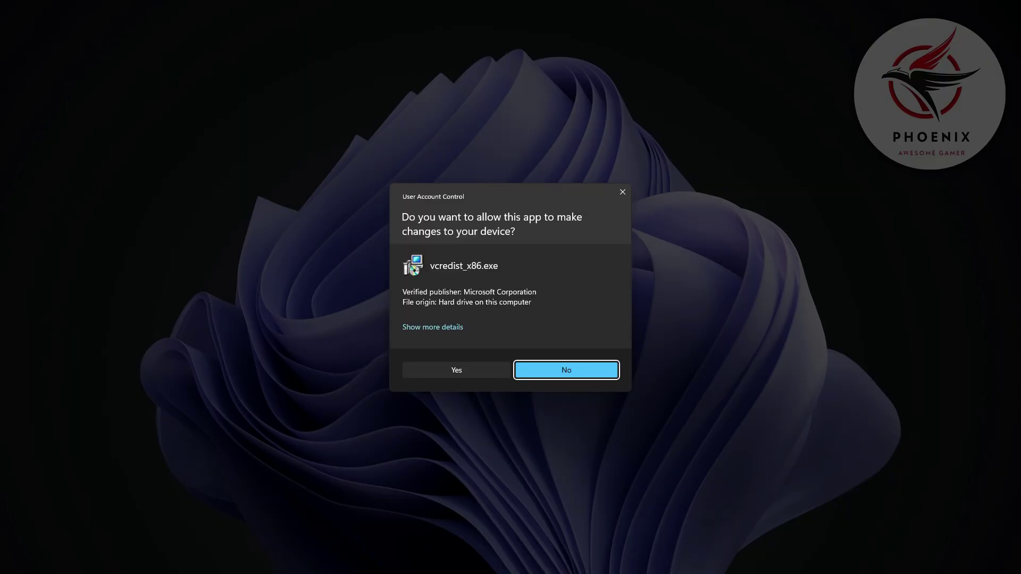
click(492, 369)
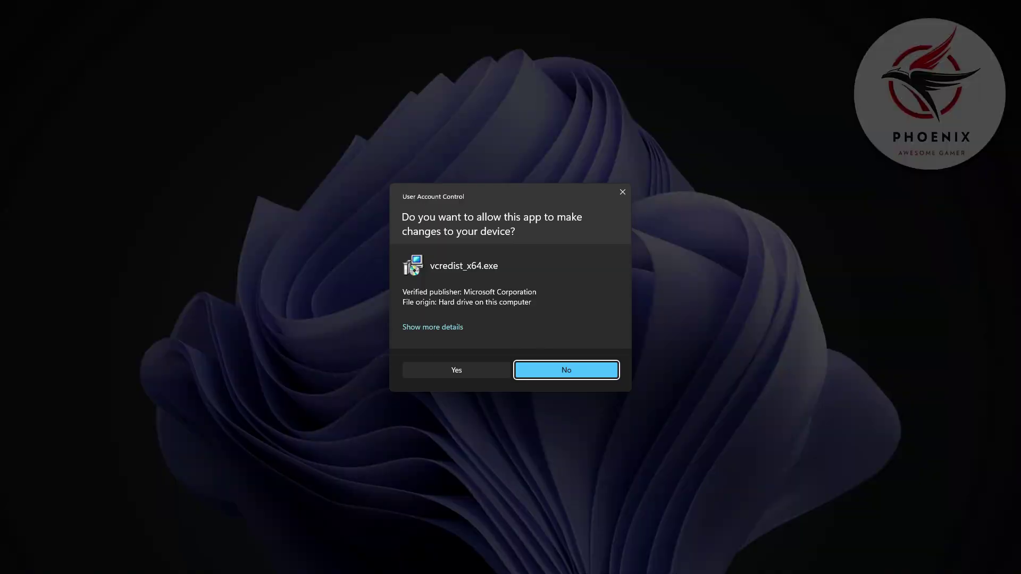
click(492, 370)
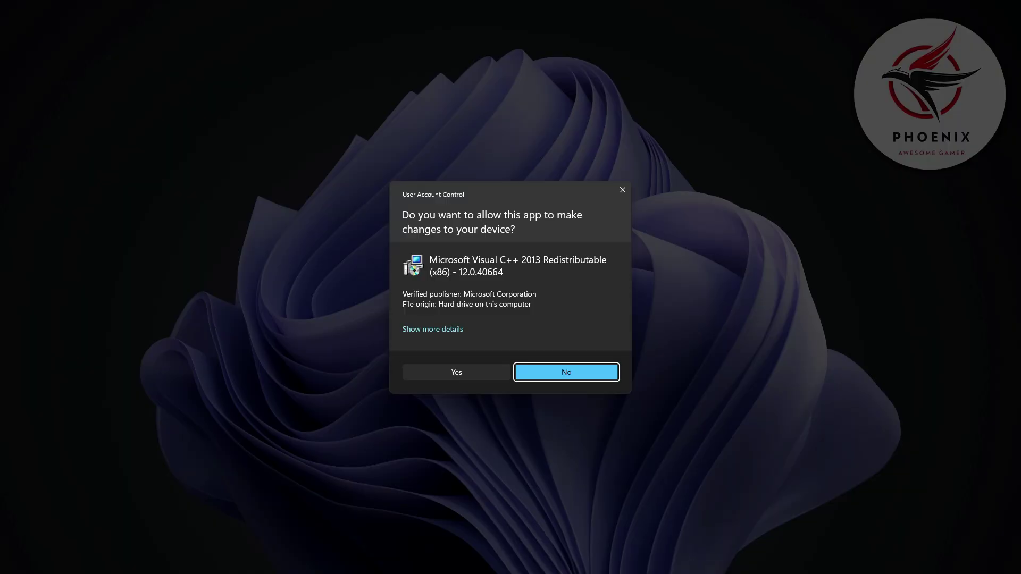
click(490, 372)
click(490, 373)
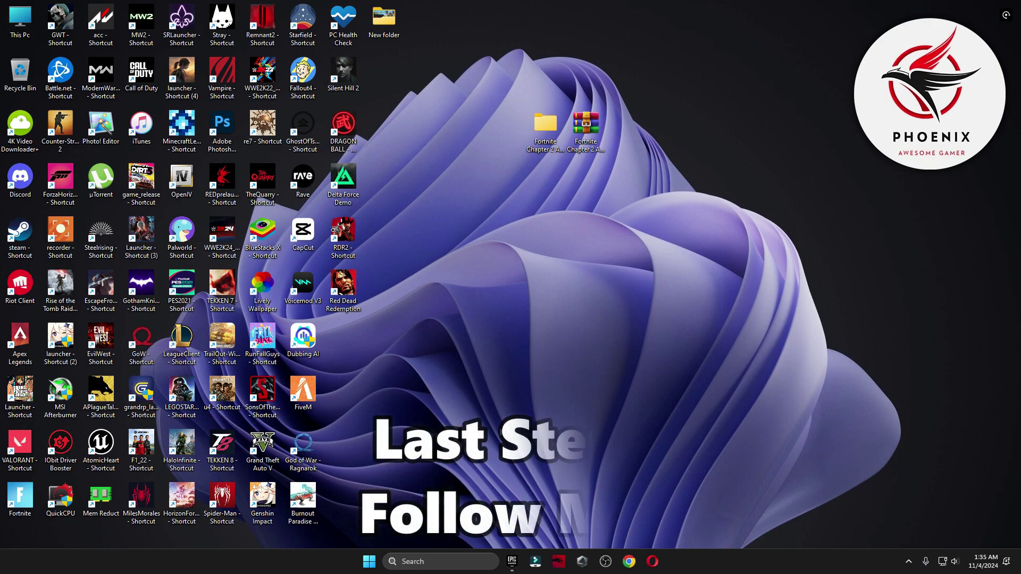
Verify Fortnite's files through its management options in the Epic Games Launcher library, and open the Windows power options for a restart.
click(512, 562)
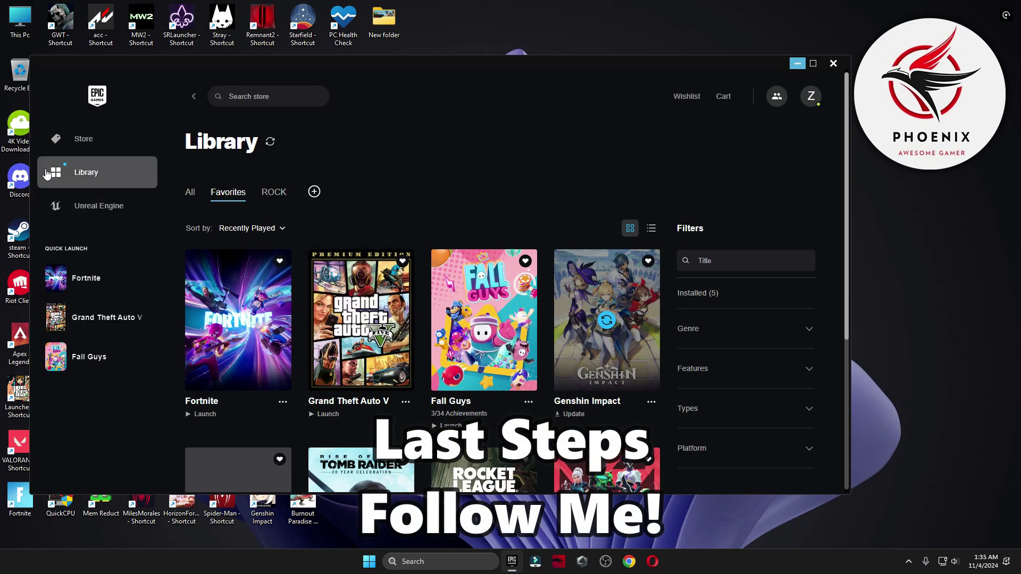
click(283, 402)
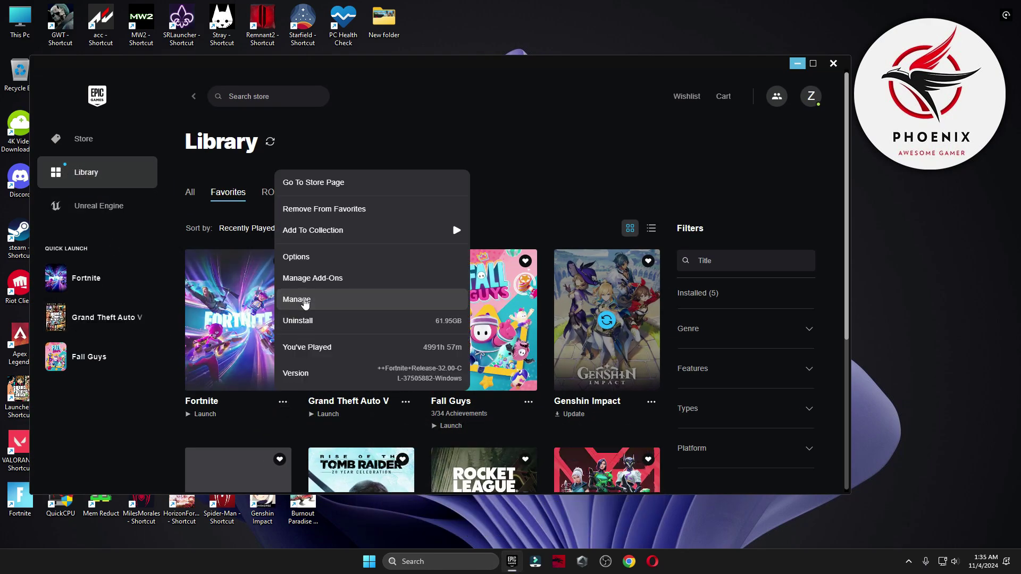
click(318, 303)
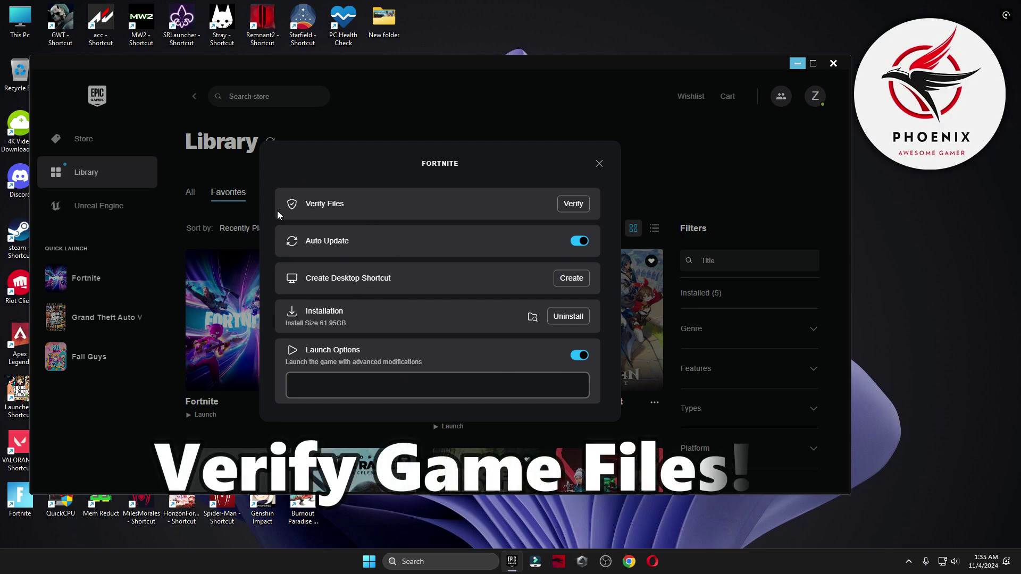
click(566, 205)
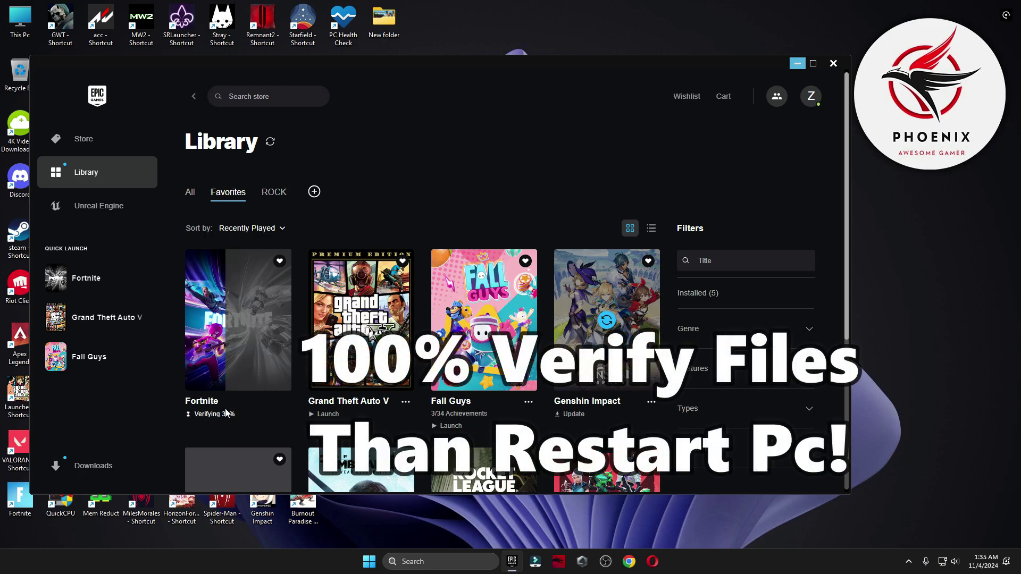
click(363, 567)
click(642, 525)
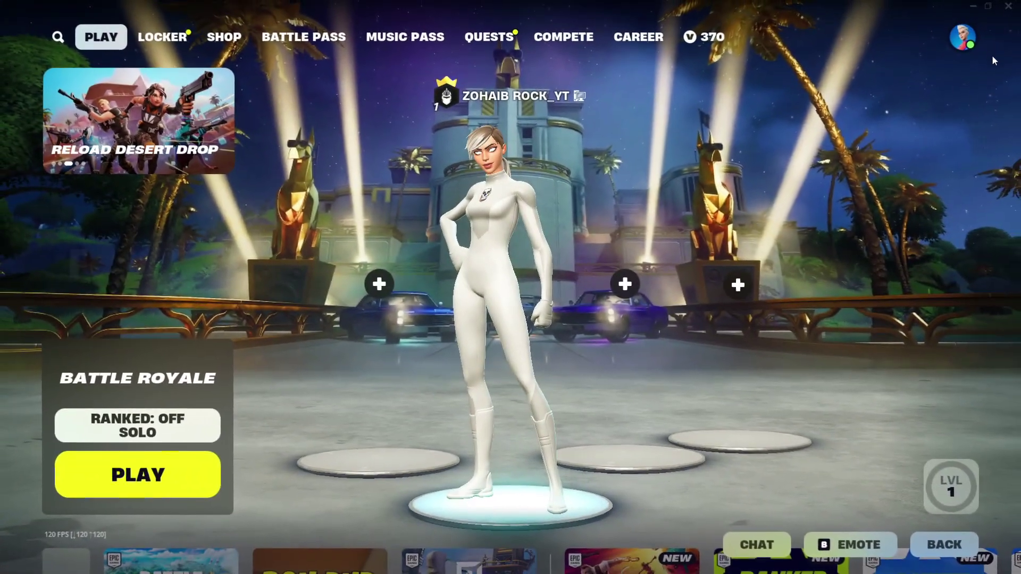
Examine Fortnite's video settings, including rendering mode, graphics quality and advanced graphics, and return to the lobby.
key(Escape)
click(700, 424)
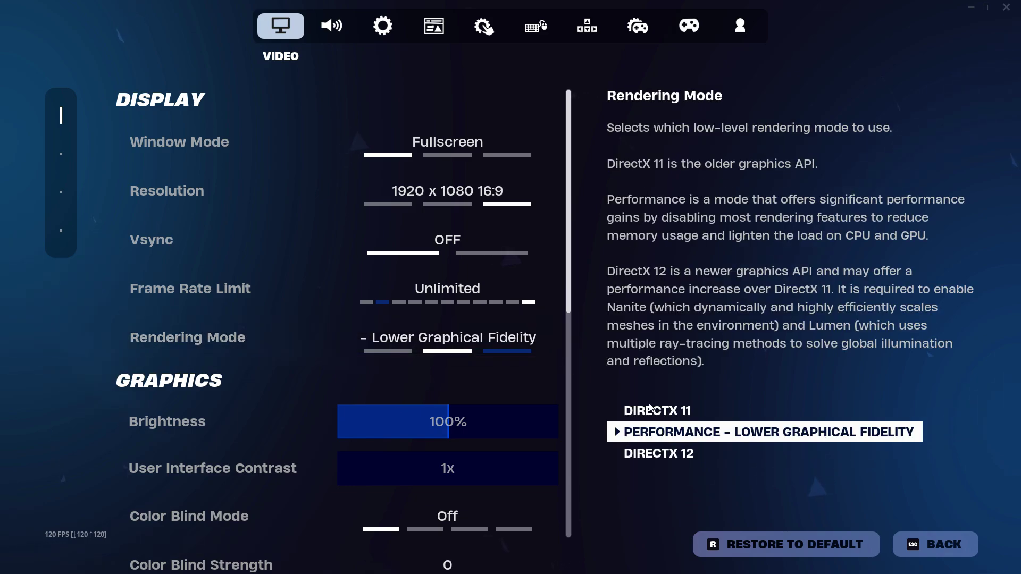
scroll(519, 346, down, 4)
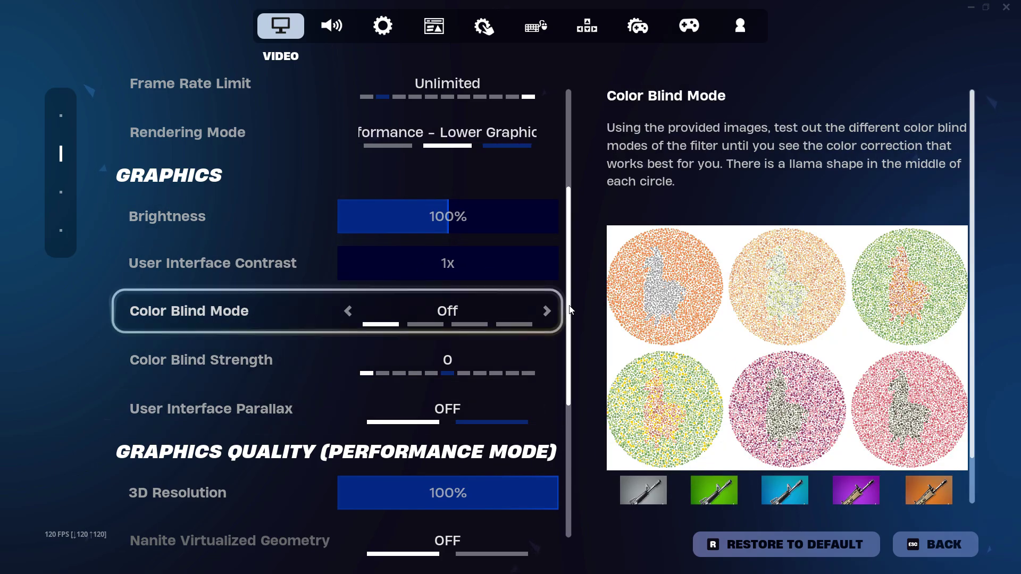
scroll(573, 345, down, 1)
scroll(572, 346, down, 4)
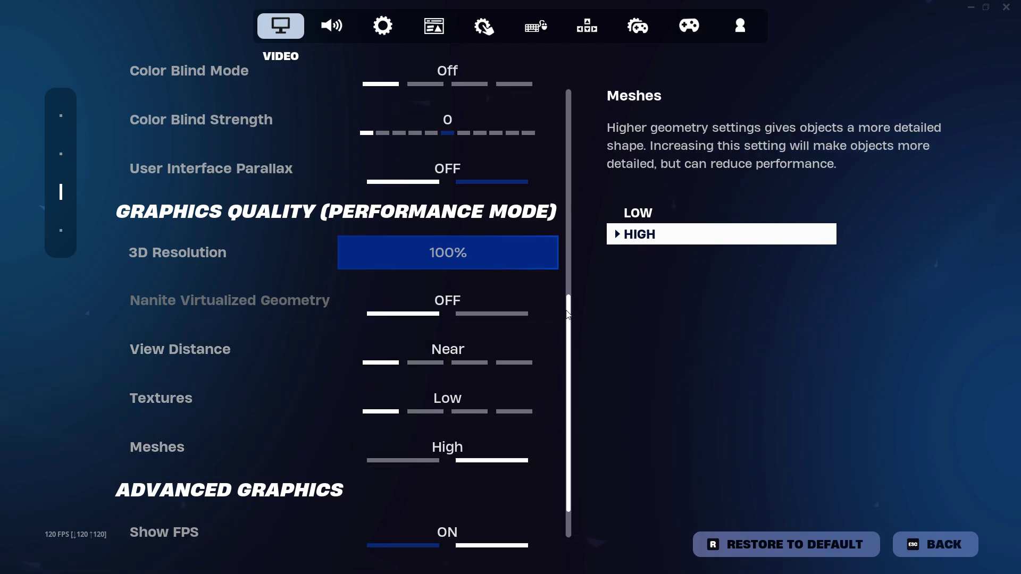
scroll(570, 346, up, 1)
scroll(572, 437, down, 2)
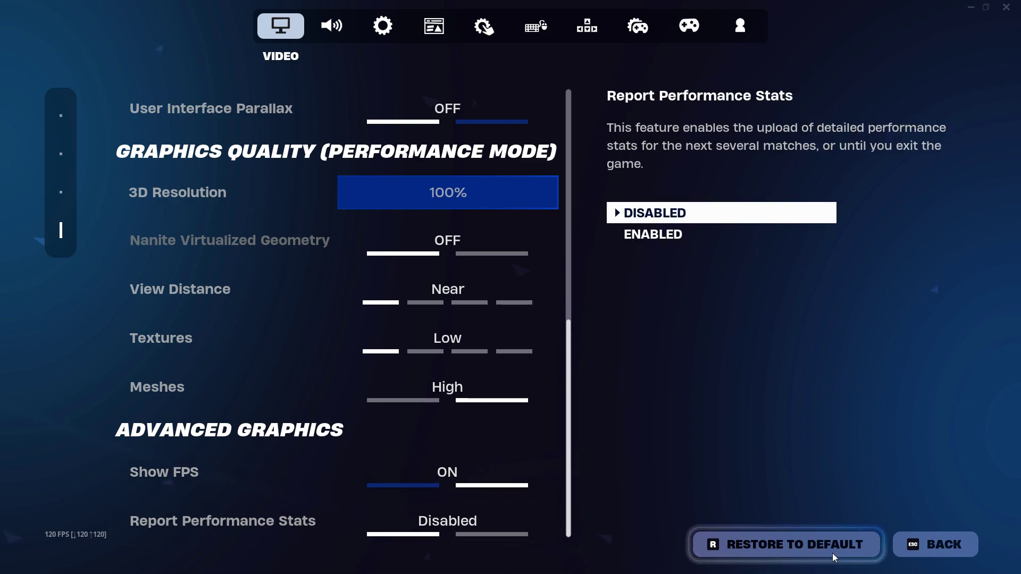
click(936, 547)
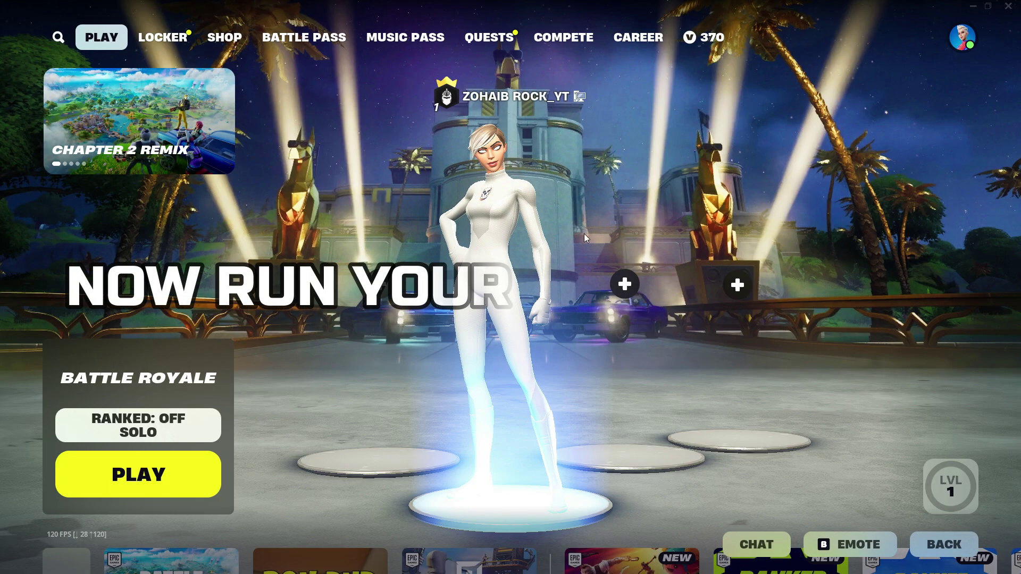